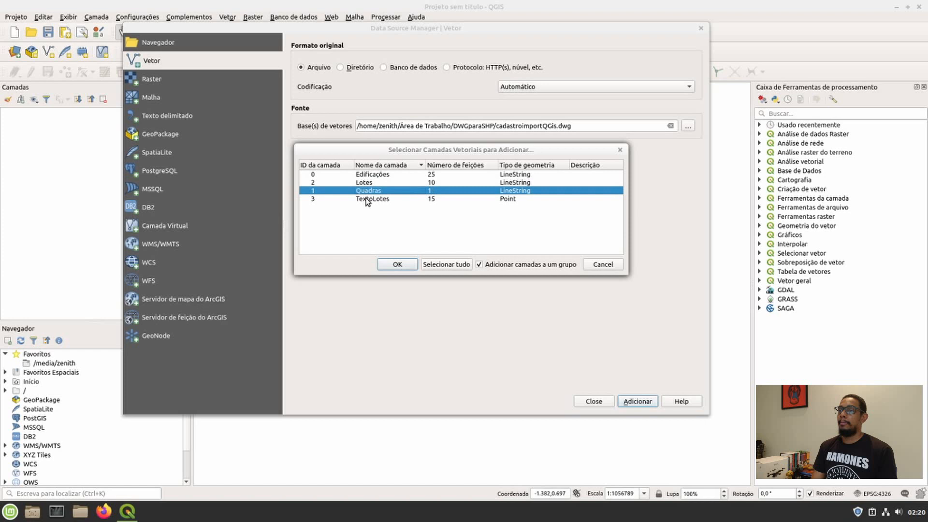
Examine the names and feature counts of the Edificações, Lotes, Quadras and TextoLotes sublayers in cadastroimportQGis.dwg.
left_click(367, 183)
left_click(369, 190)
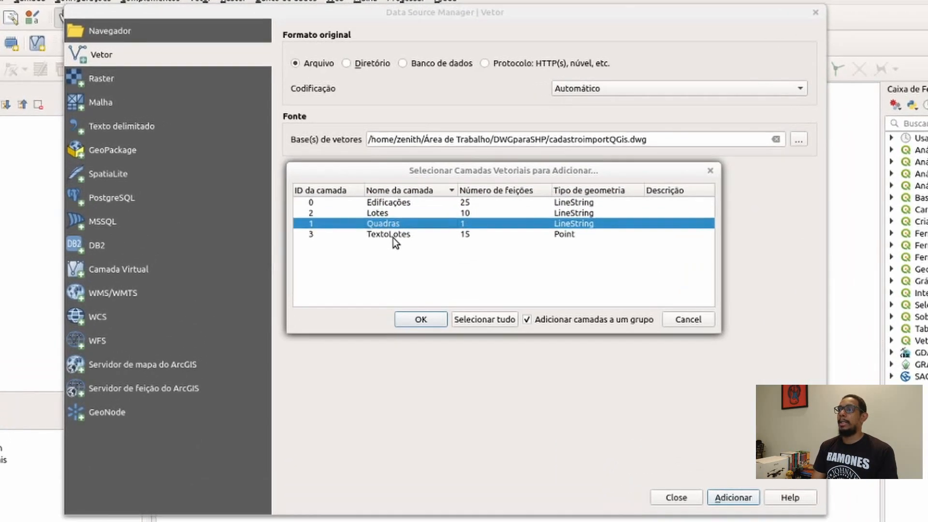
left_click(393, 236)
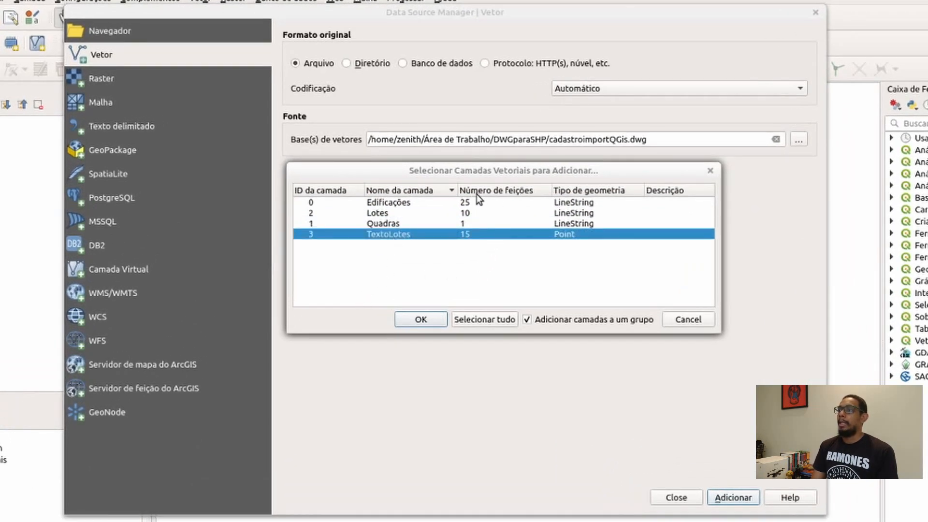
left_click(408, 202)
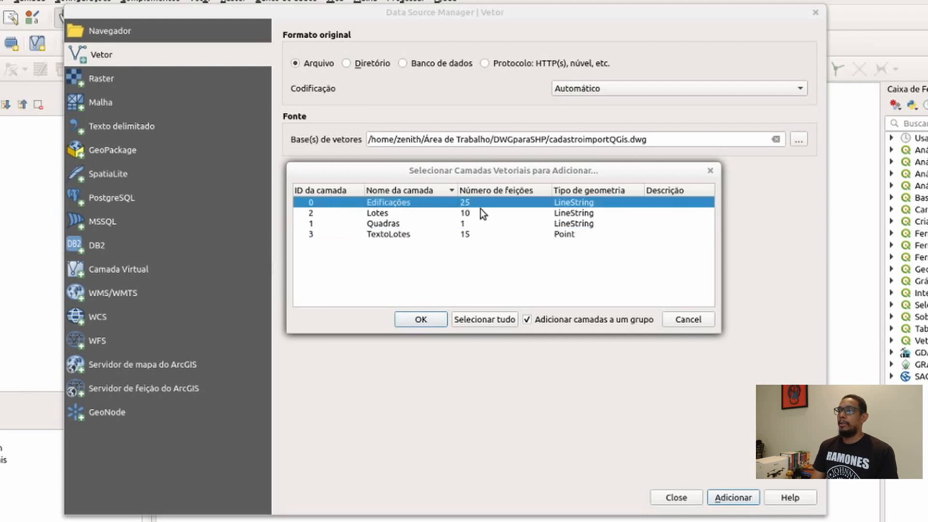
left_click(388, 212)
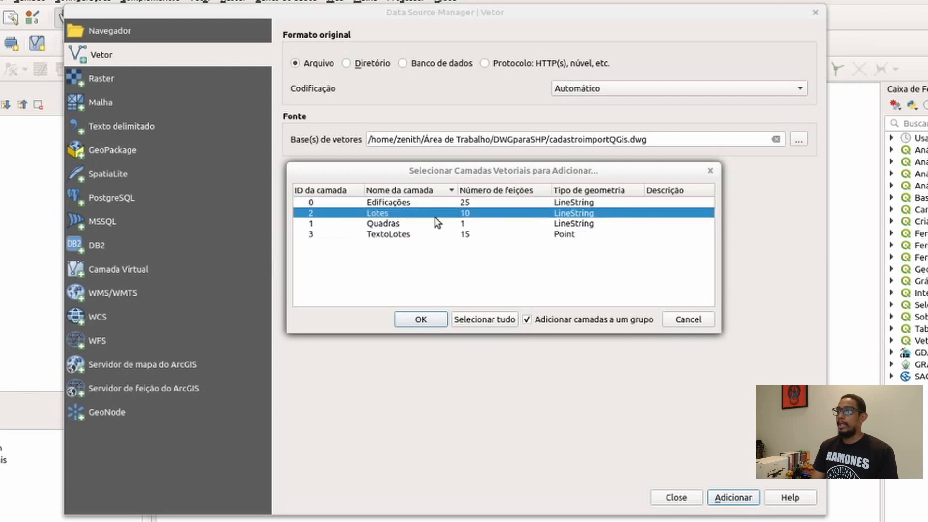
left_click(419, 224)
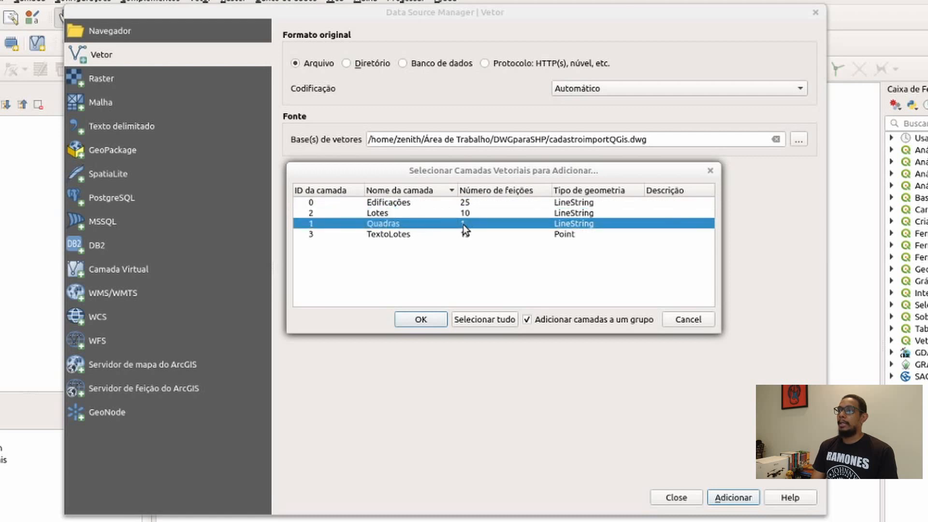
left_click(398, 236)
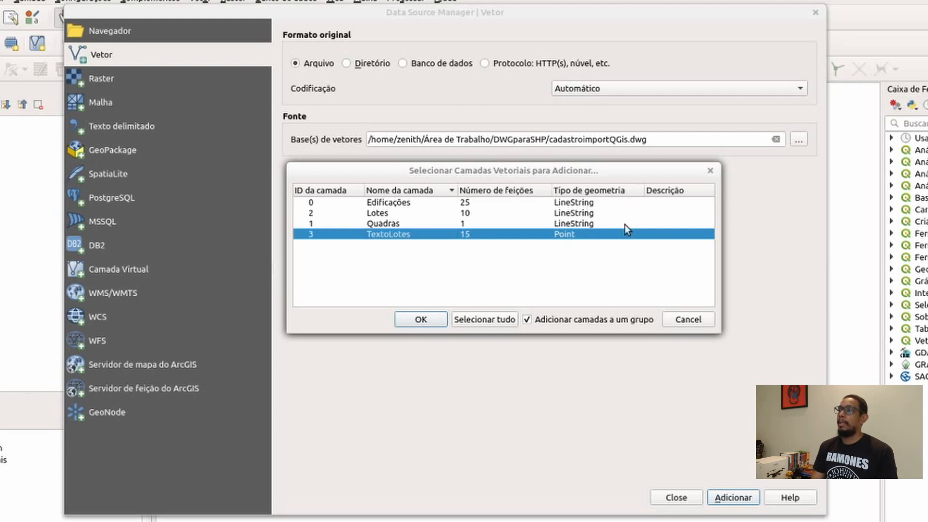
Compare the geometry types of the Edificações, Lotes and Quadras sublayers with that of TextoLotes.
left_click(582, 202)
left_click(589, 213)
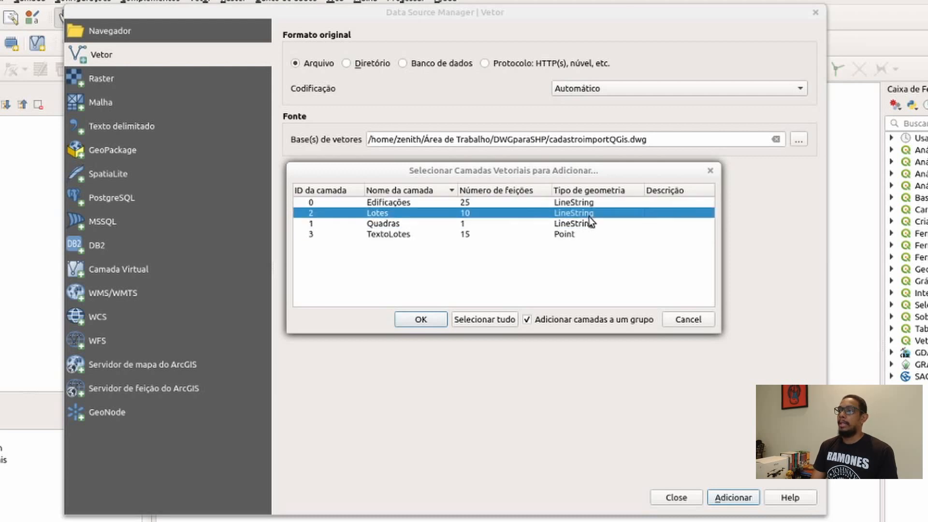
left_click(588, 222)
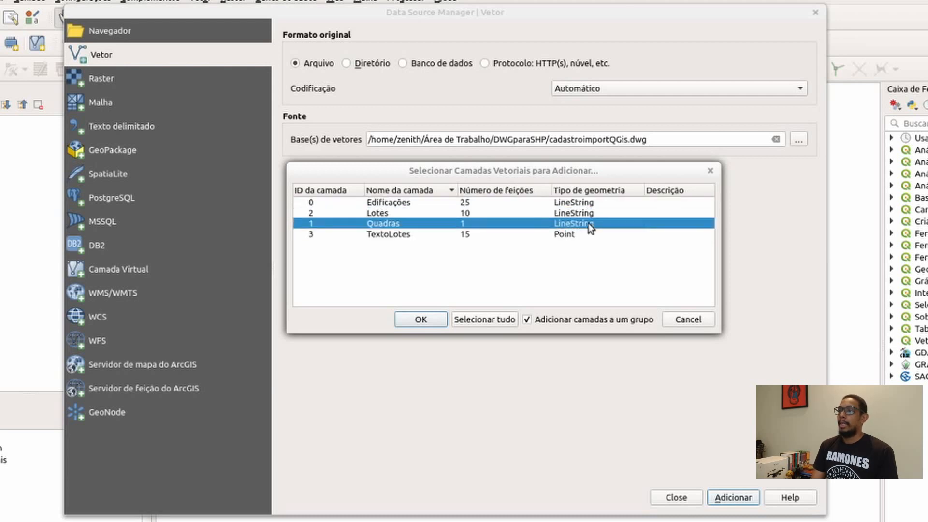
left_click(378, 204)
left_click(379, 213)
left_click(381, 222)
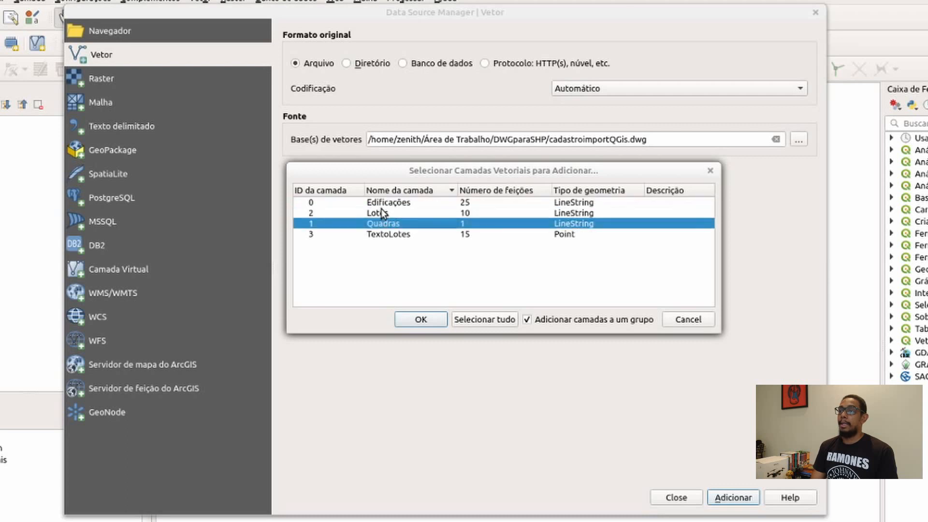
left_click(381, 204)
left_click(381, 211)
left_click(380, 221)
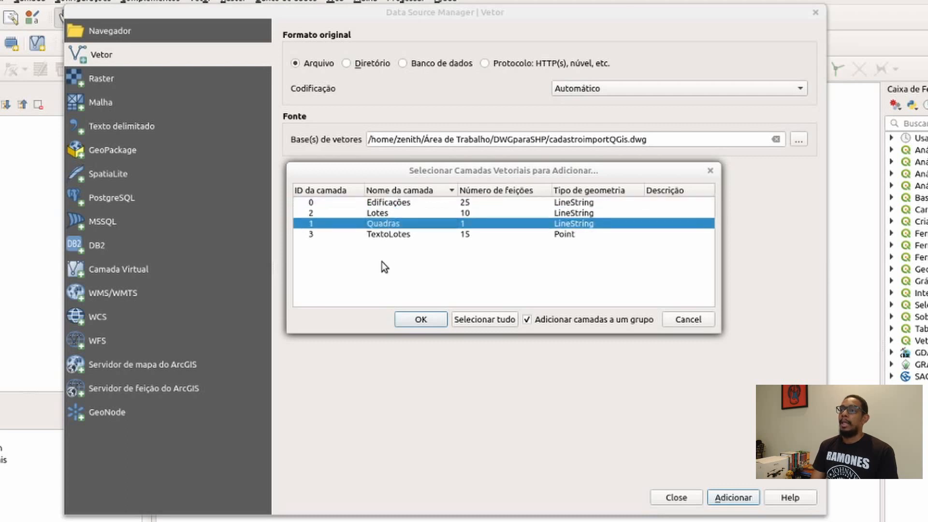
left_click(381, 204)
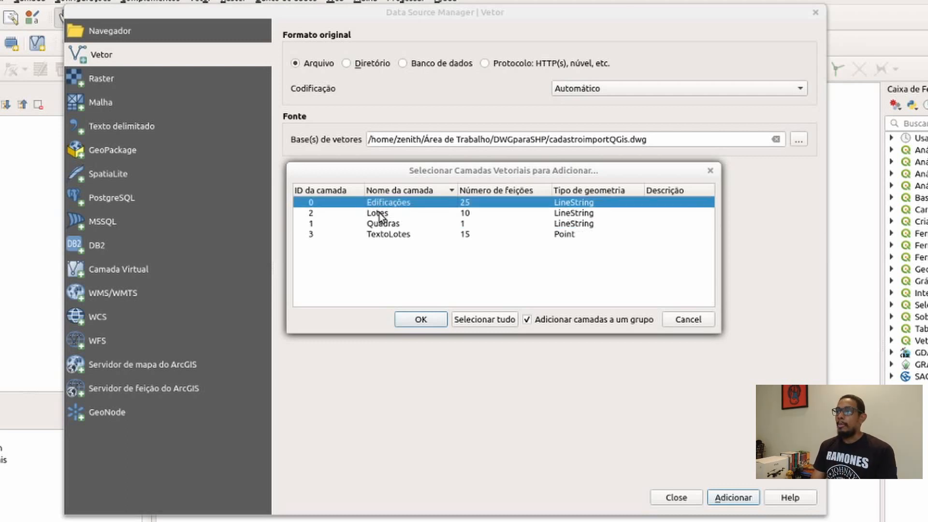
left_click(381, 213)
left_click(393, 224)
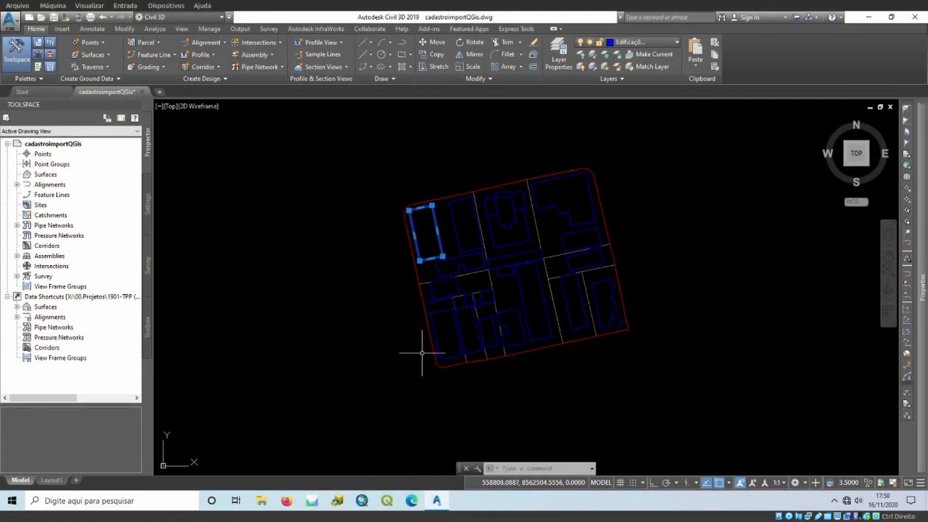
mouse_move(921, 287)
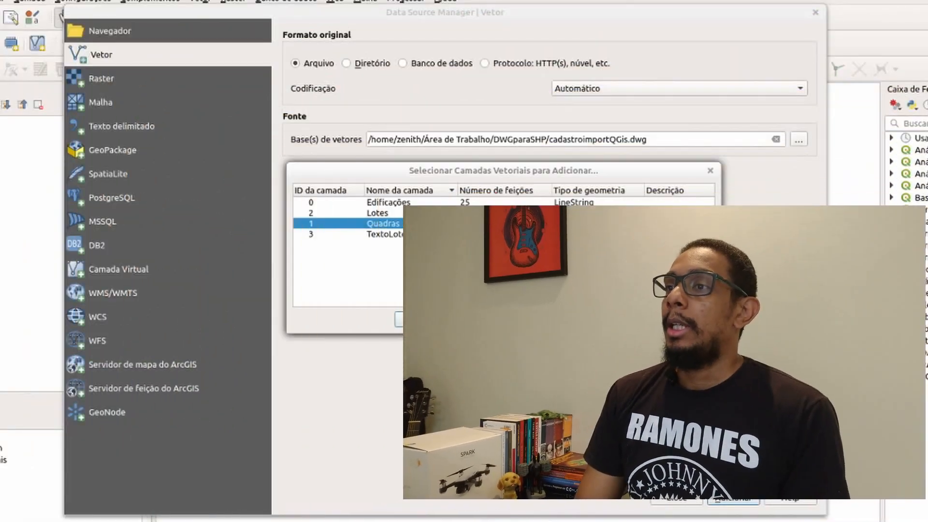
left_click(546, 235)
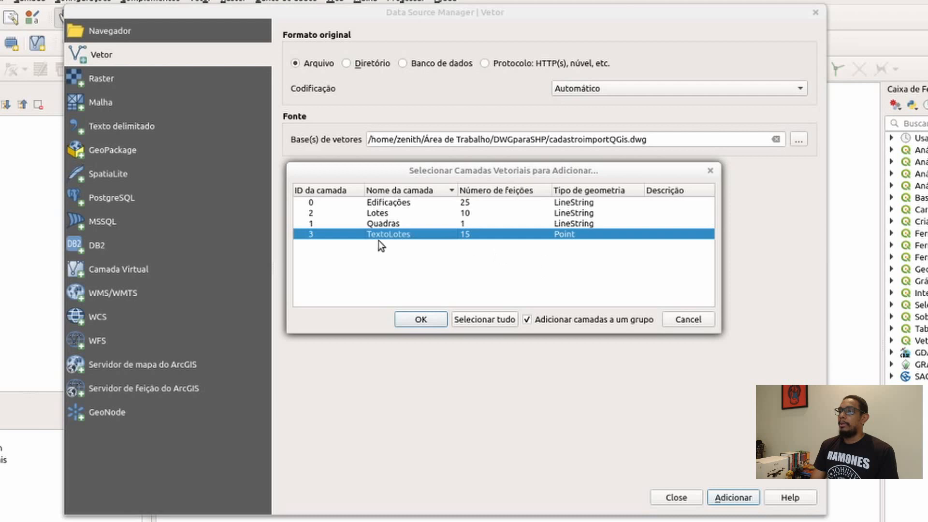
left_click(369, 203)
left_click(375, 213)
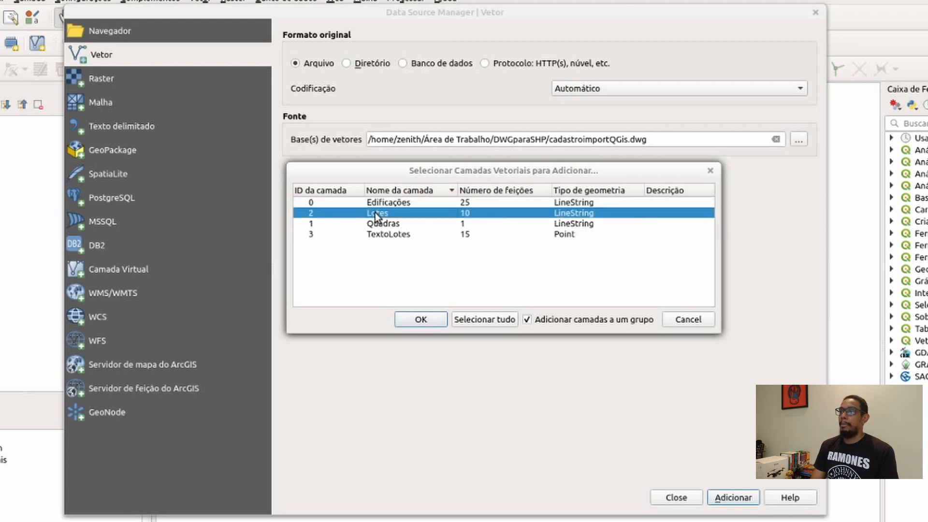
left_click(379, 223)
left_click(380, 234)
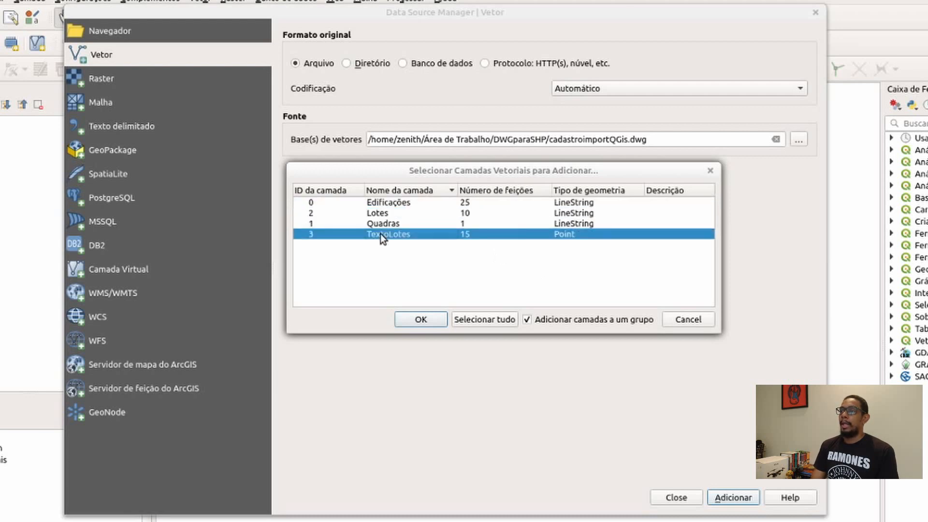
Add all four DWG sublayers to the project as a layer group and close the data source manager.
left_click(381, 203)
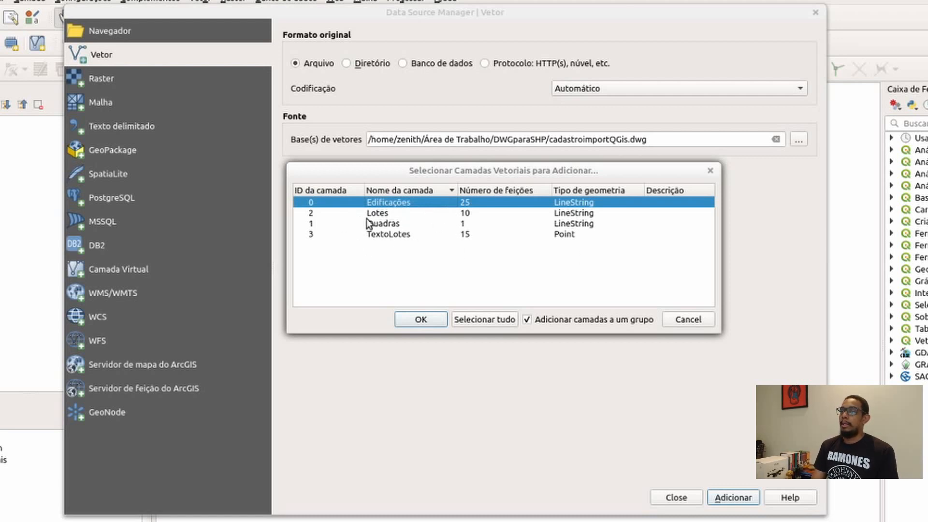
left_click(391, 214, "ctrl")
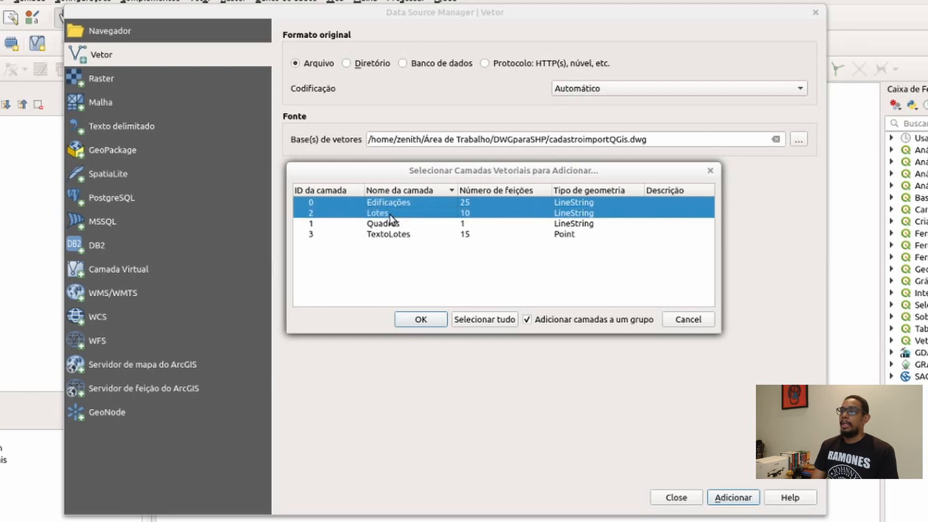
left_click(481, 322)
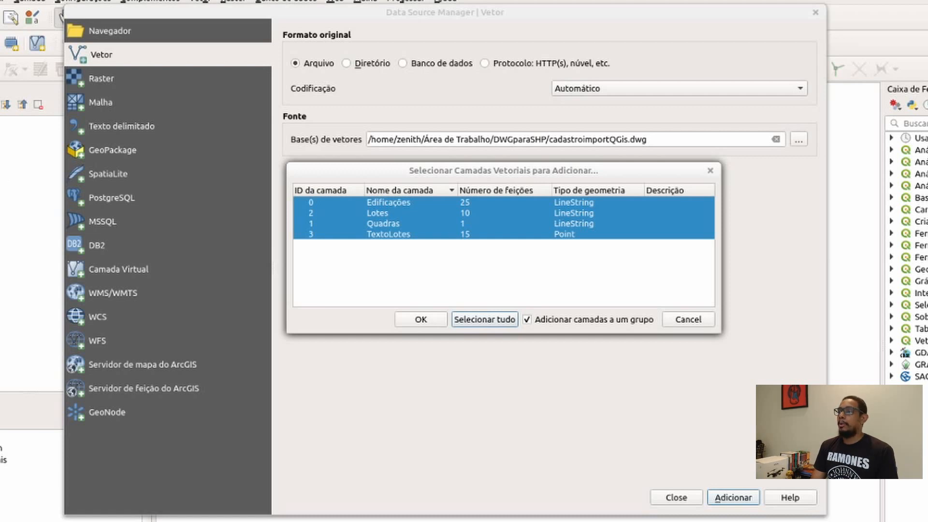
left_click(527, 321)
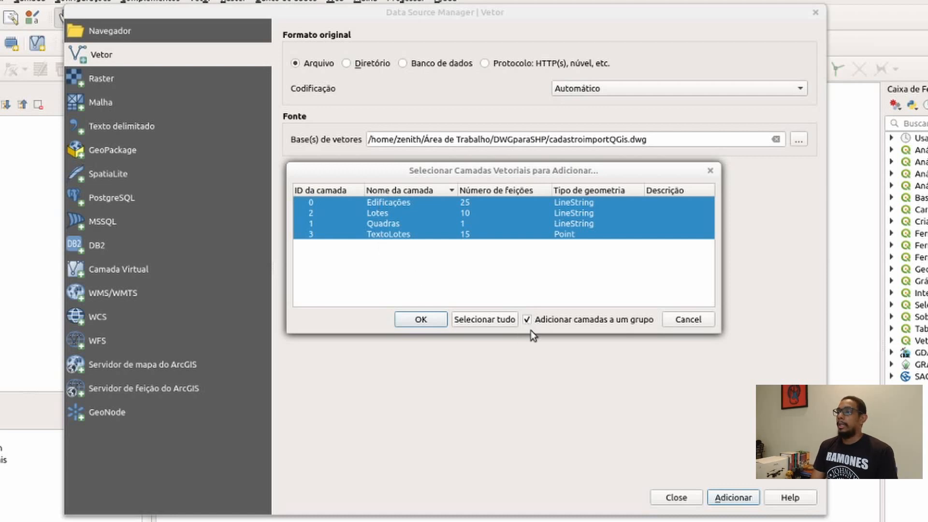
left_click(418, 320)
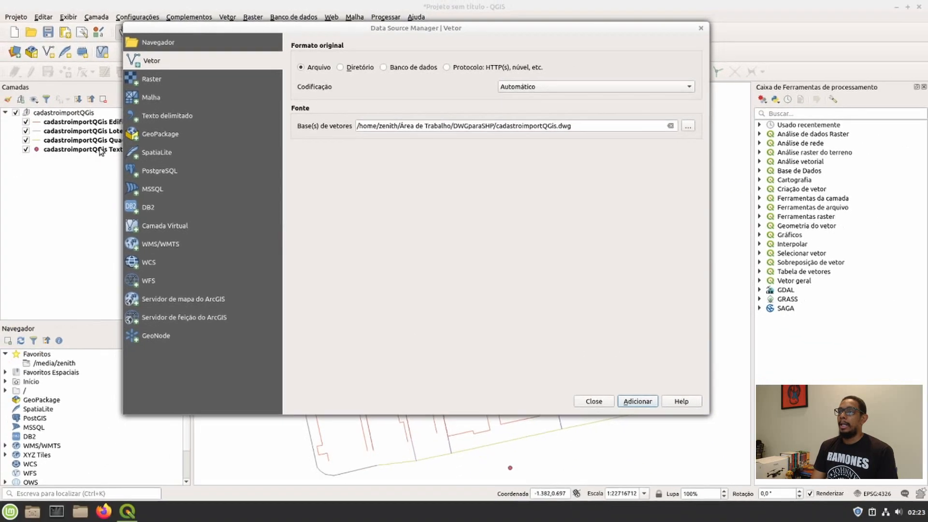
left_click(599, 403)
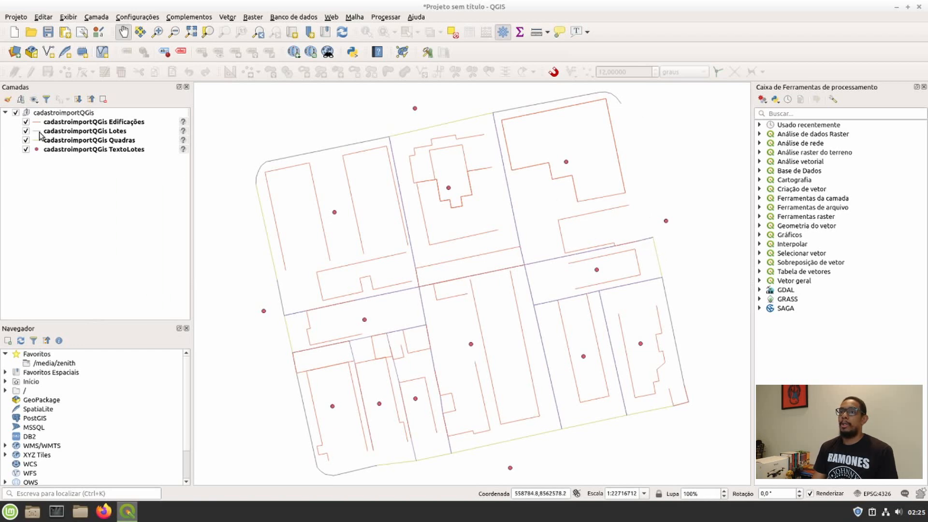
Toggle the Edificações, Lotes and Quadras layers to examine each one's lines separately, finishing with all layers shown.
left_click(26, 122)
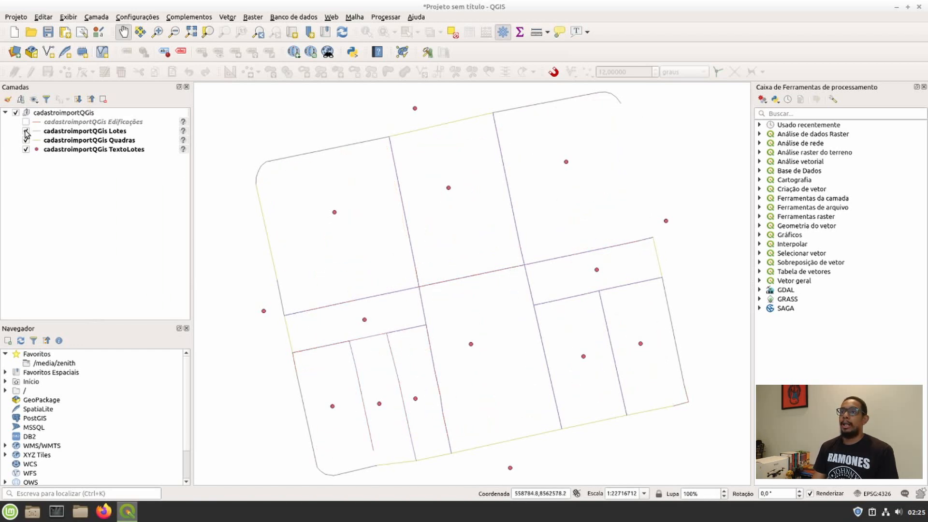
left_click(26, 132)
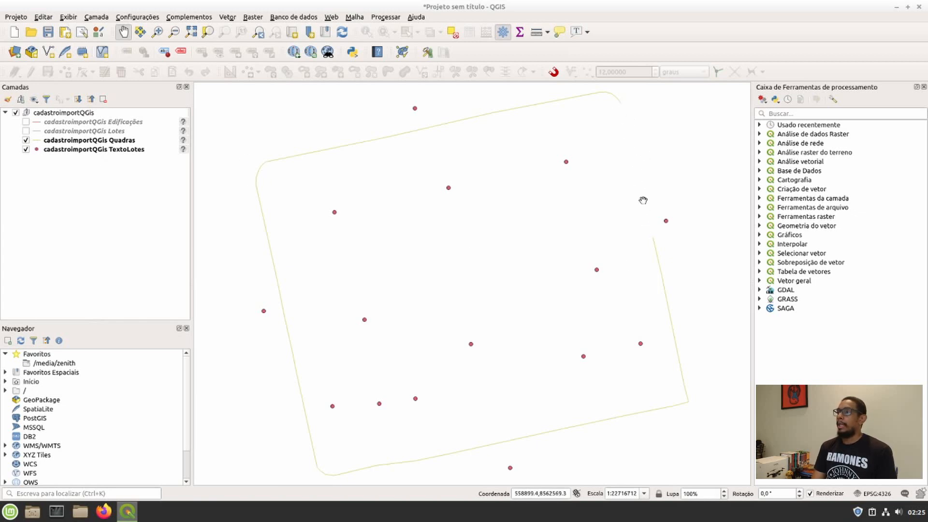
left_click(26, 140)
left_click(26, 131)
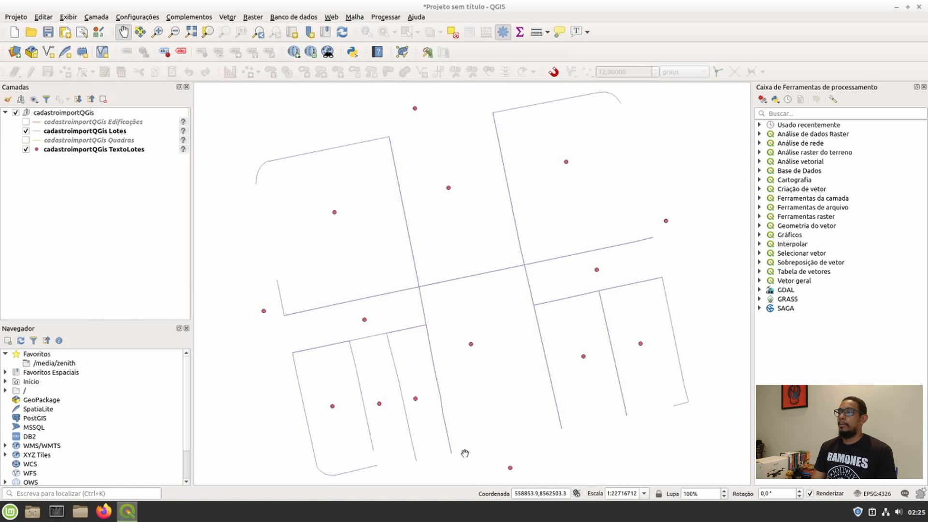
left_click(26, 131)
left_click(26, 122)
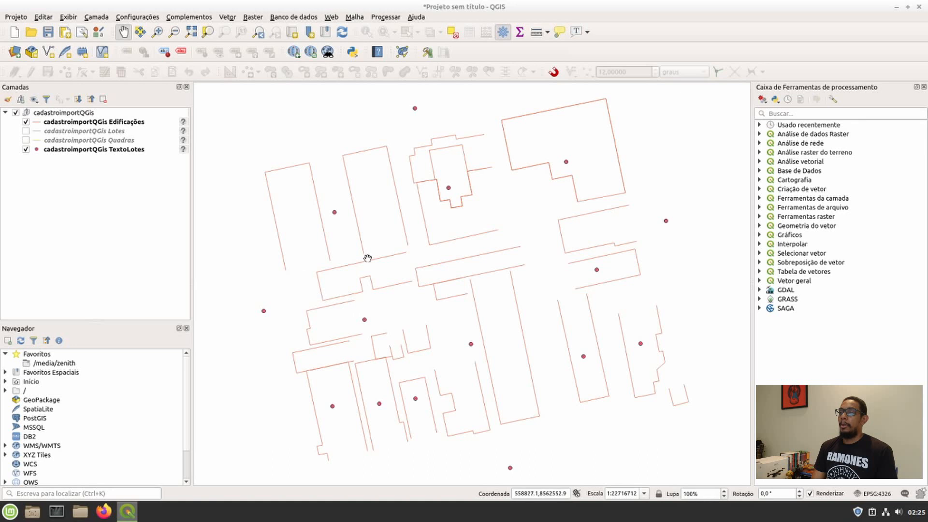
left_click(25, 131)
left_click(25, 140)
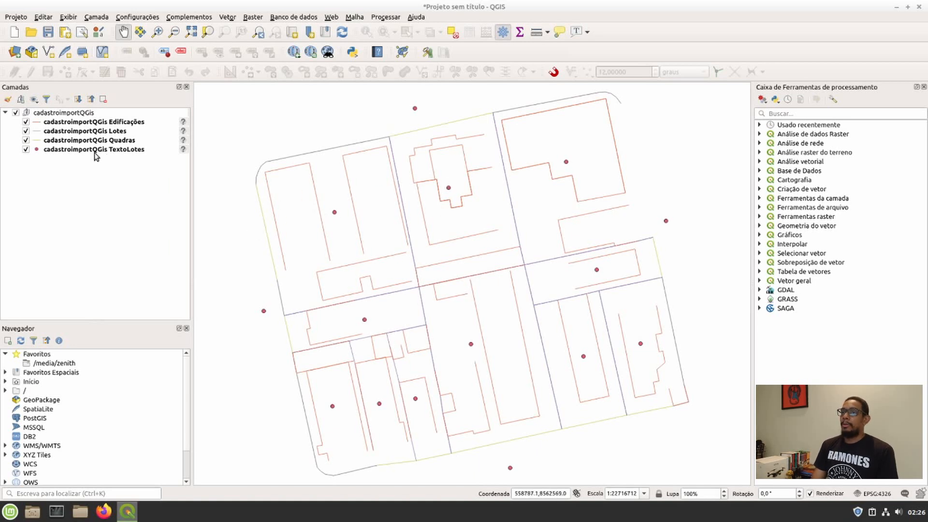
Inspect the text field in the TextoLotes layer's attribute table and close the table.
left_click(73, 152)
right_click(74, 153)
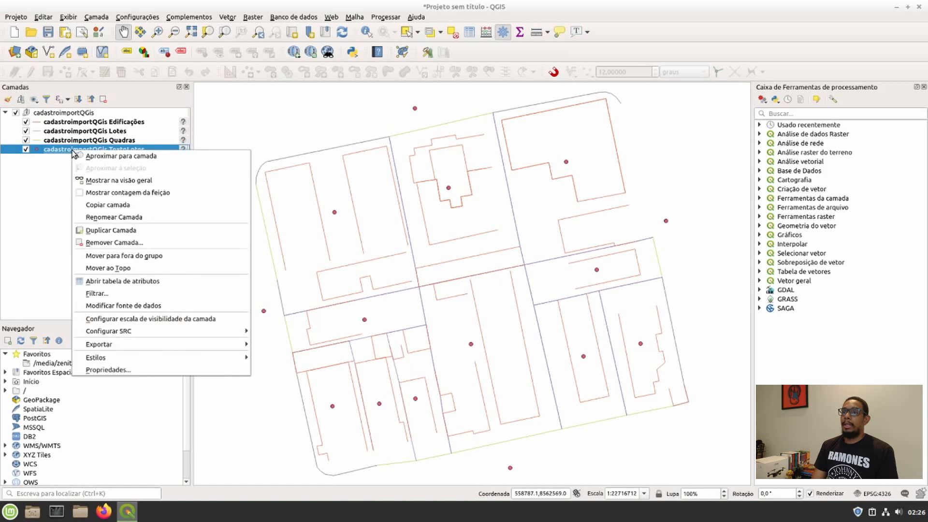
left_click(125, 281)
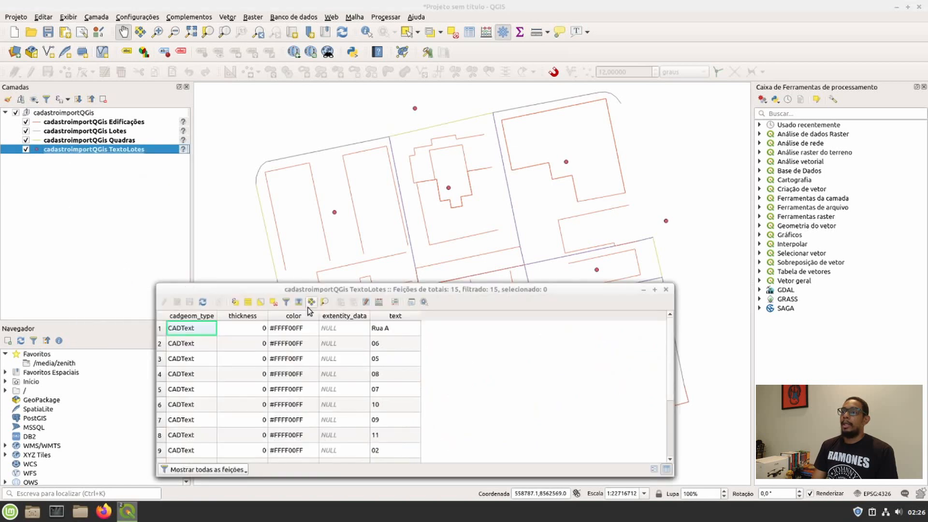
left_click(396, 329)
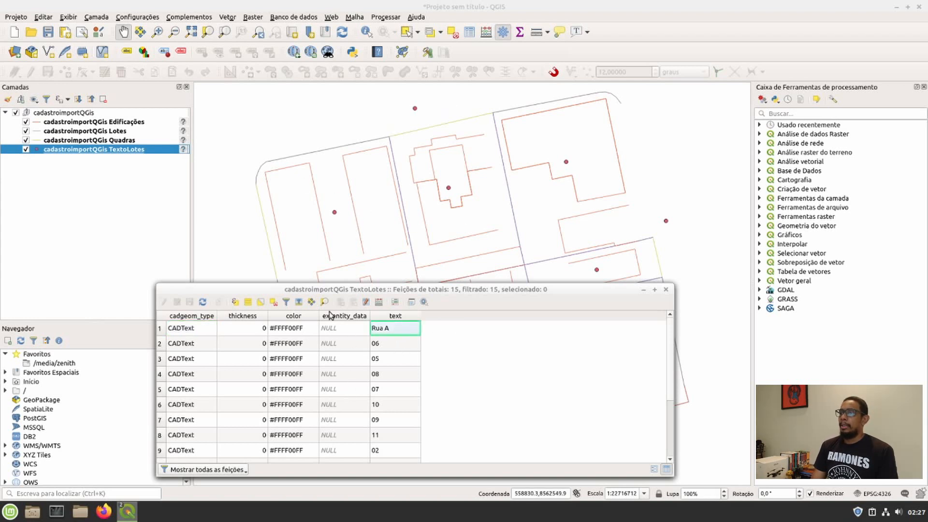
left_click(666, 290)
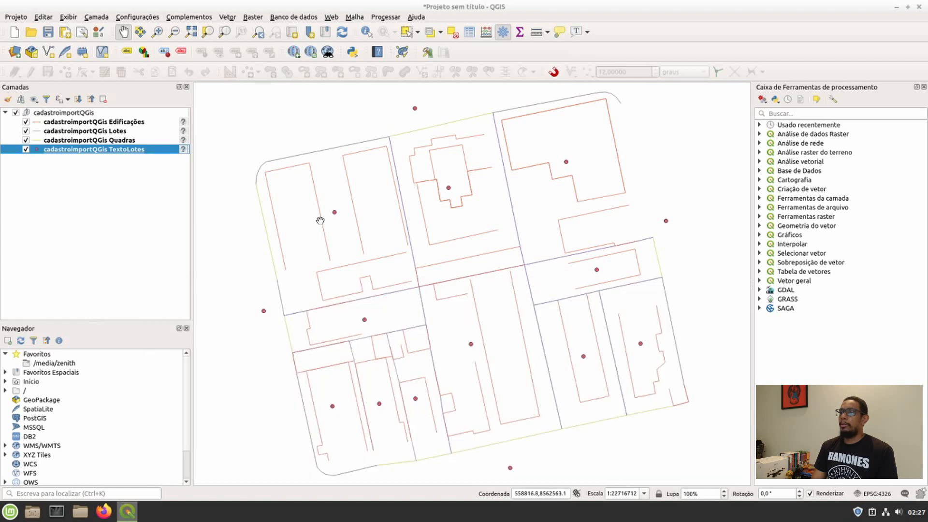
right_click(61, 149)
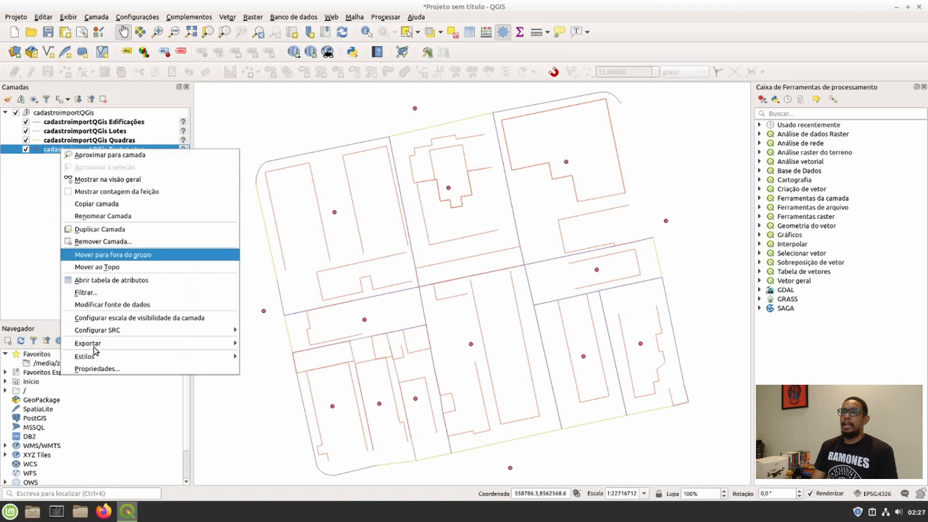
left_click(100, 369)
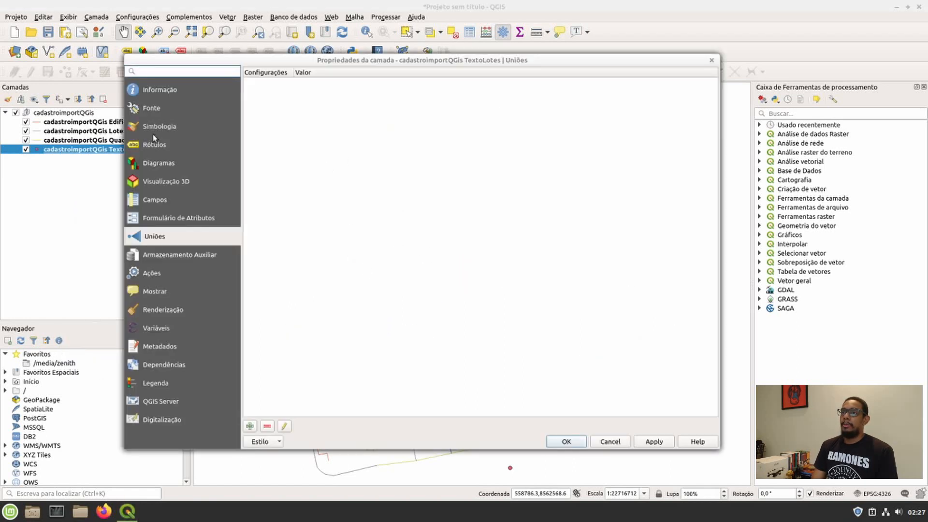
left_click(153, 132)
left_click(150, 145)
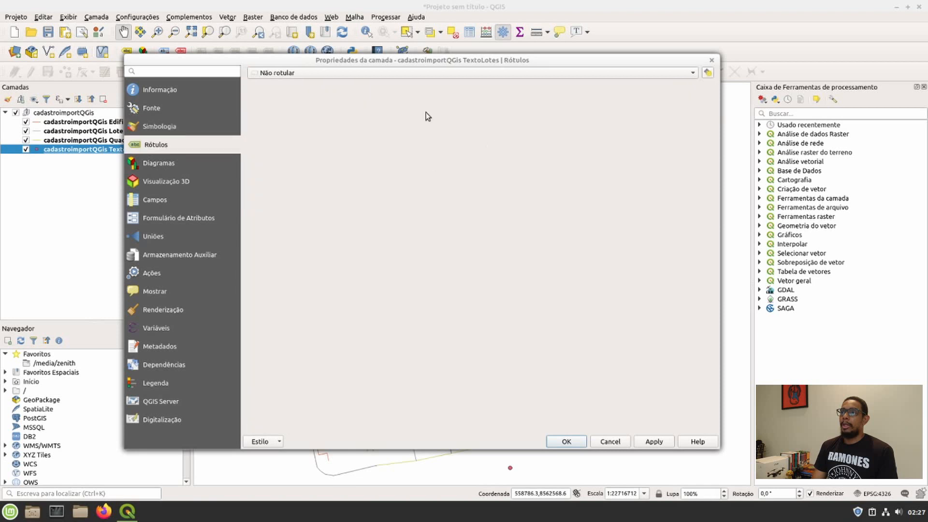
left_click(341, 75)
left_click(333, 84)
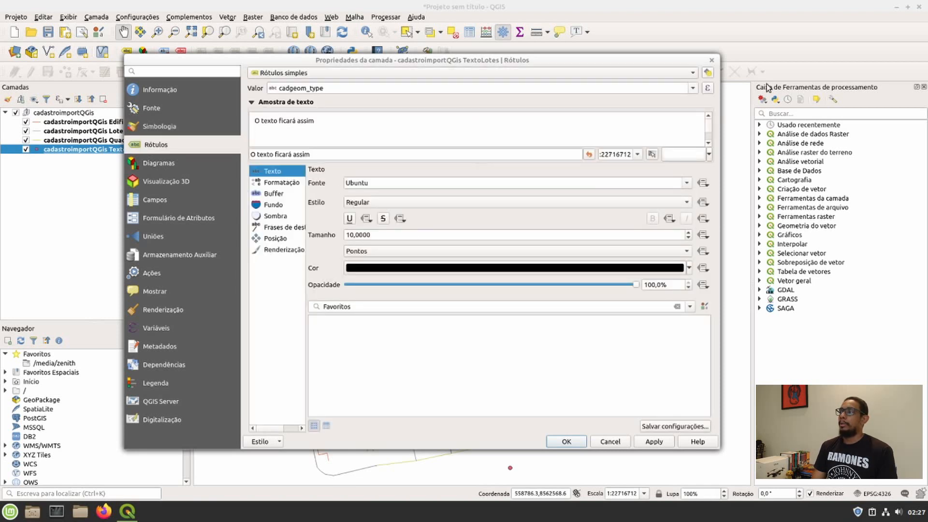
left_click(711, 60)
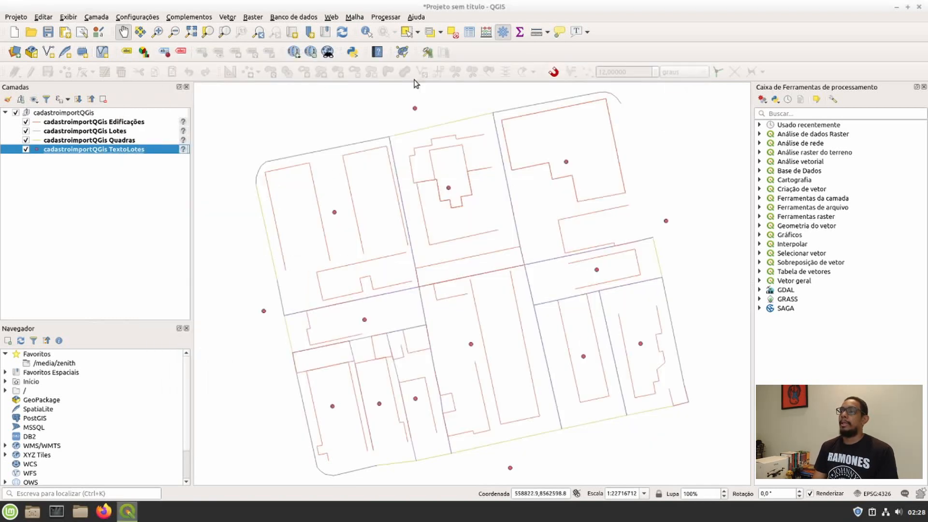
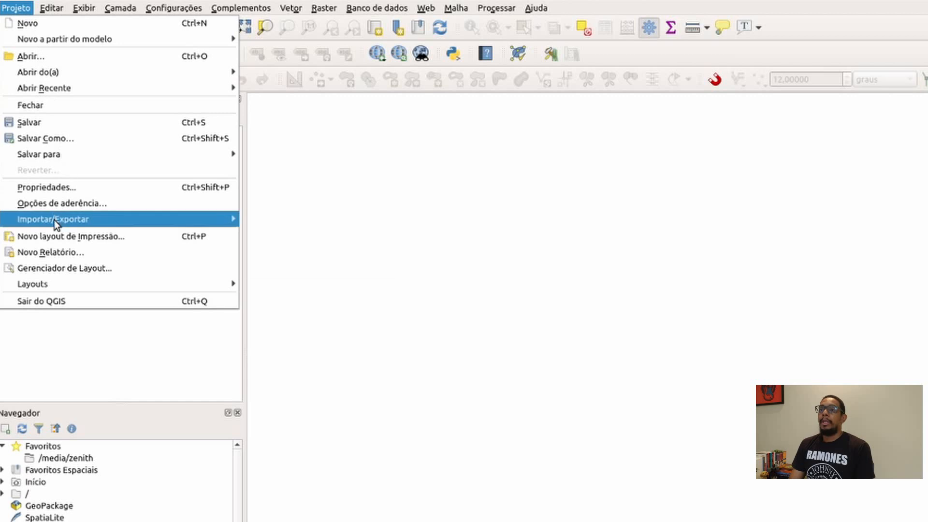
Start a DWG/DXF layer import and set its target GeoPackage to ImportCAD.gpkg in the DWGparaSHP folder.
mouse_move(53, 221)
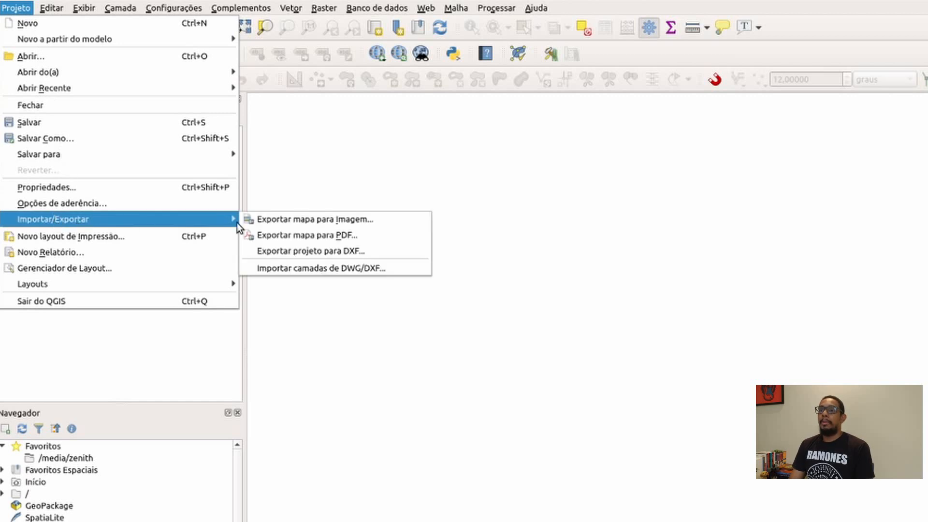
left_click(302, 273)
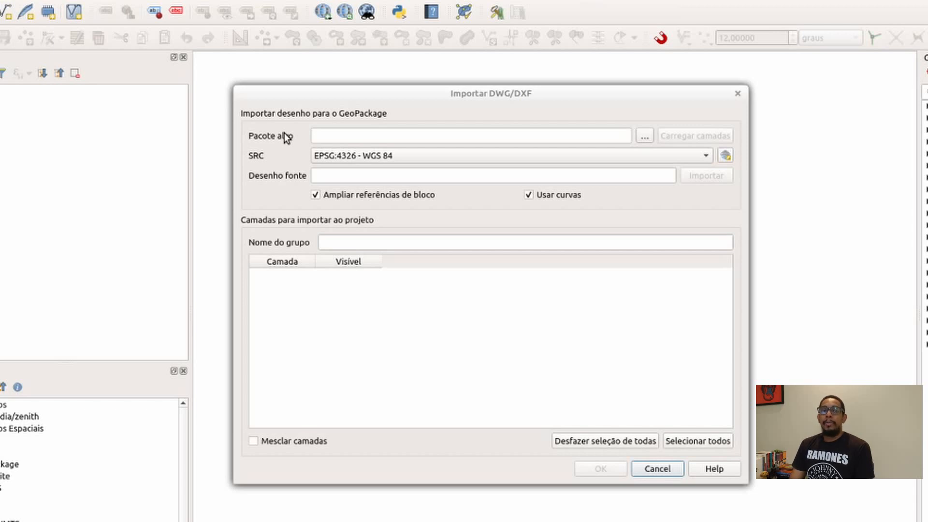
left_click(648, 140)
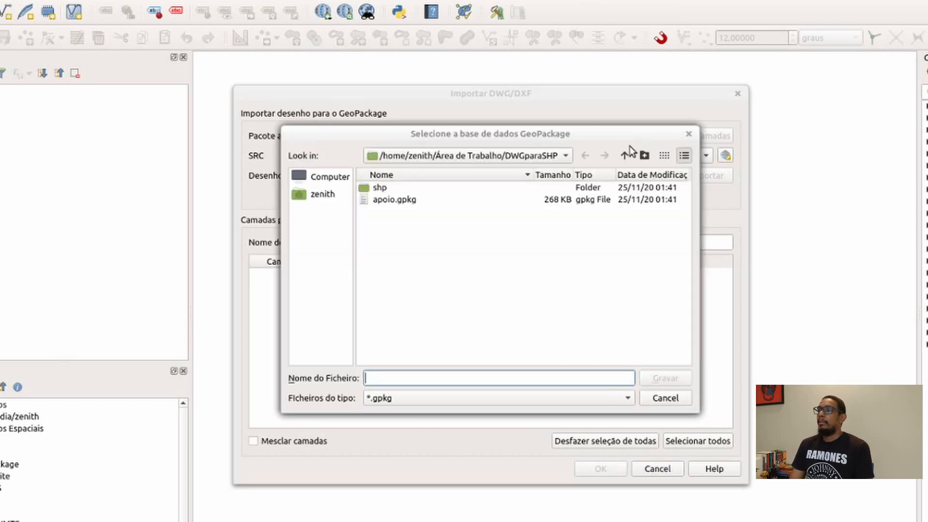
left_click(401, 201)
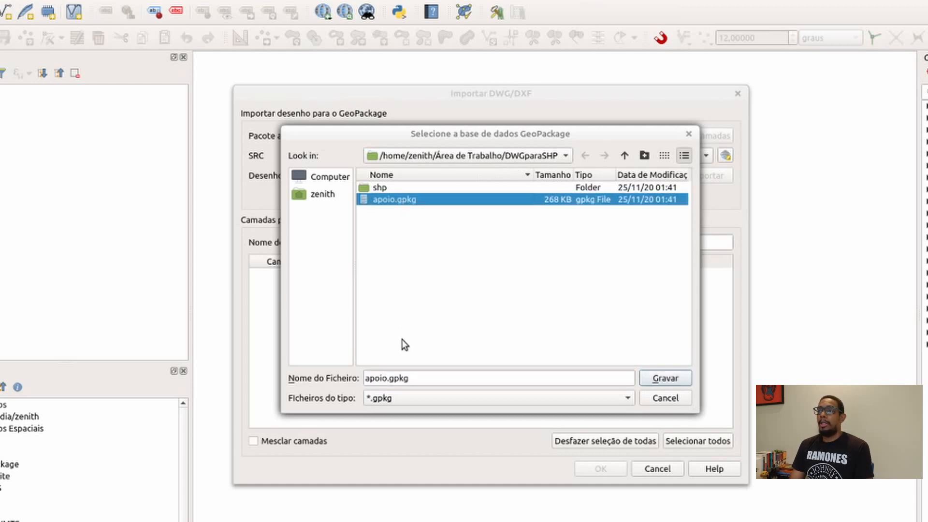
double_click(368, 377)
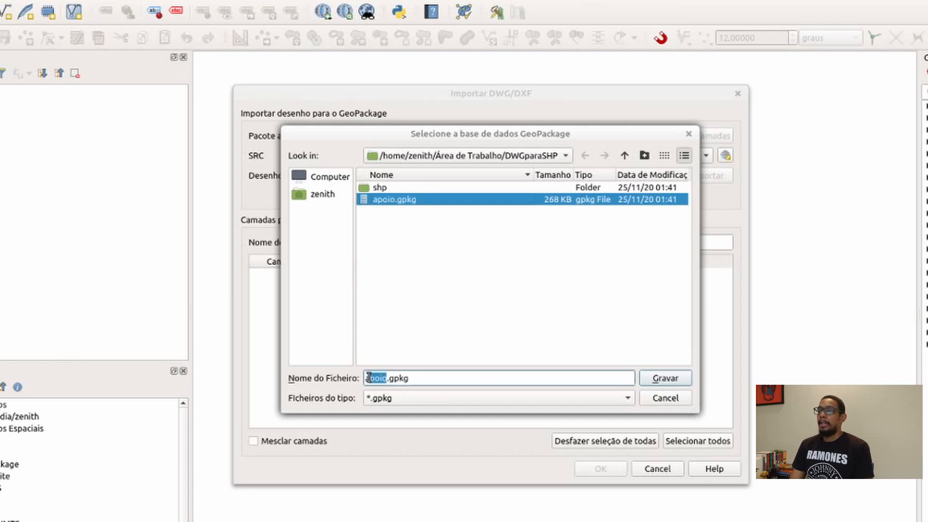
left_click(387, 377)
double_click(384, 378)
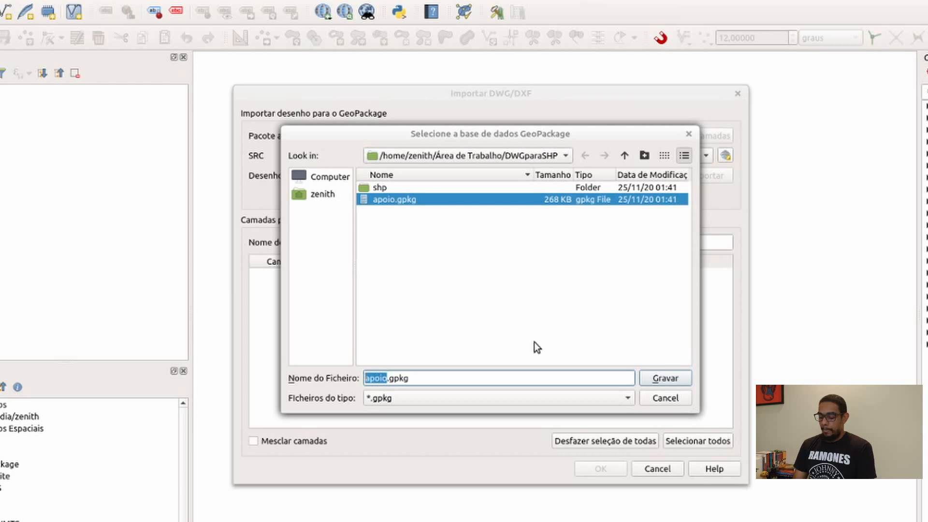
type("Import")
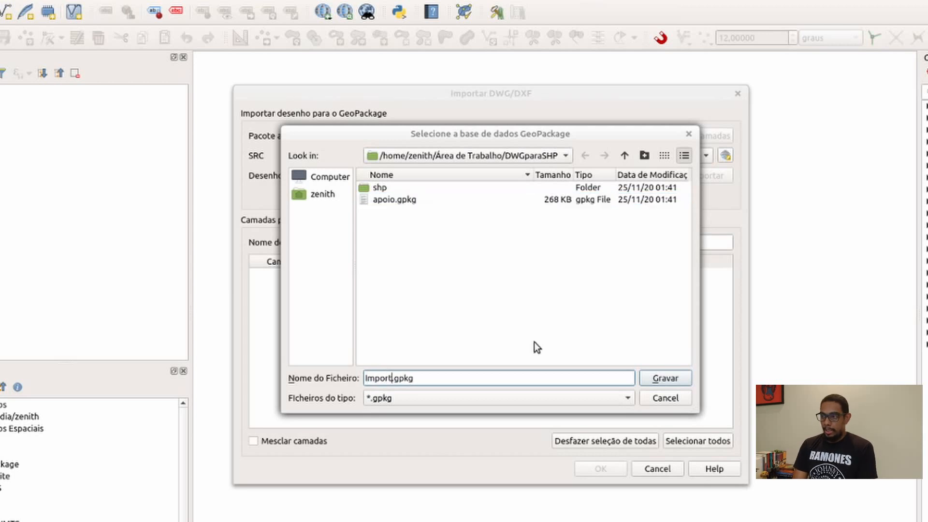
type("CAD")
left_click(664, 377)
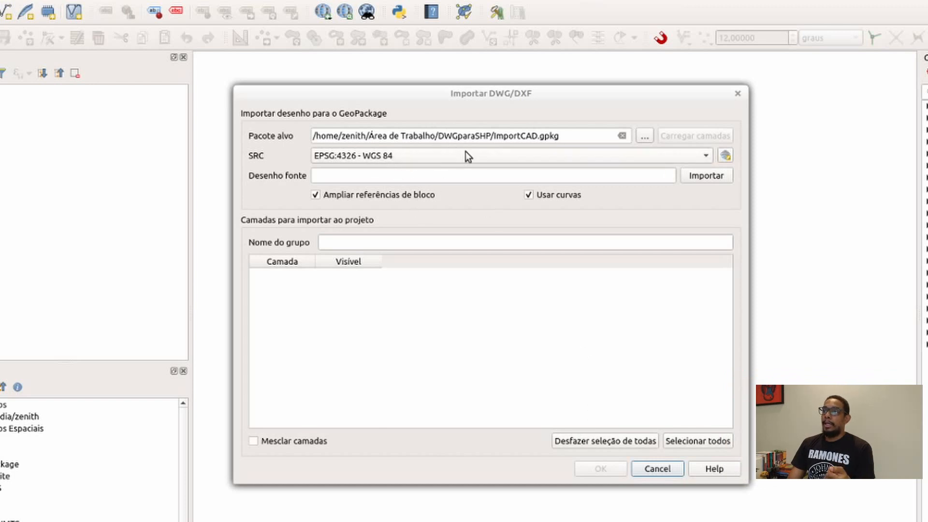
Set the import's CRS to EPSG:4618 - SAD69 and load cadastroimportQGis.dwg from the DWGparaSHP folder as the source drawing.
left_click(452, 158)
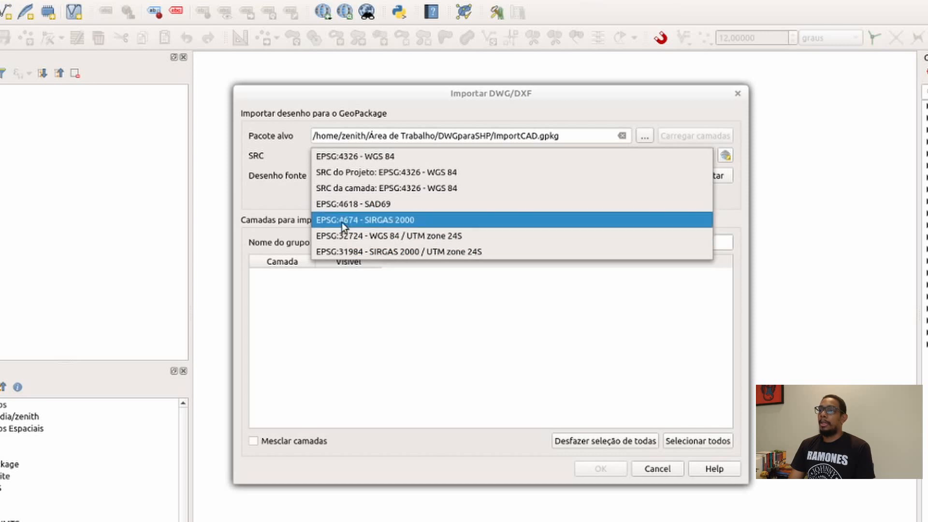
left_click(381, 204)
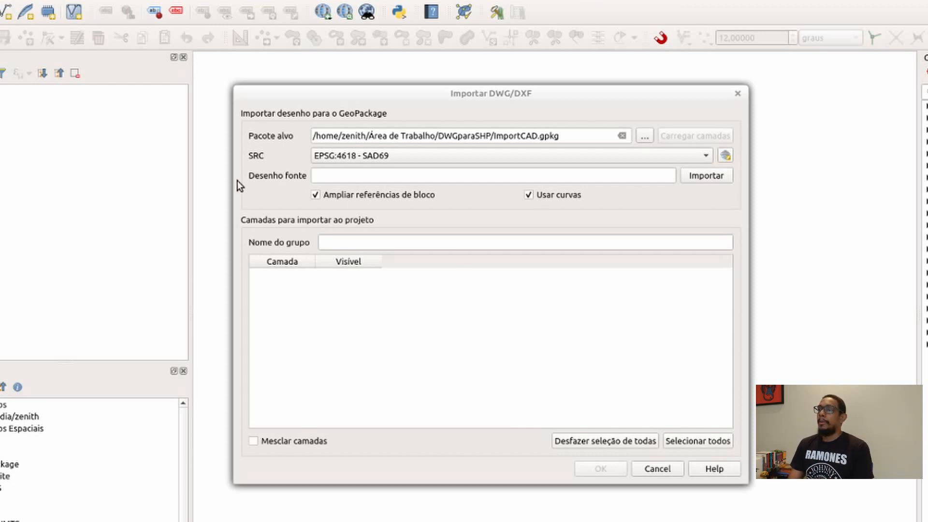
left_click(712, 176)
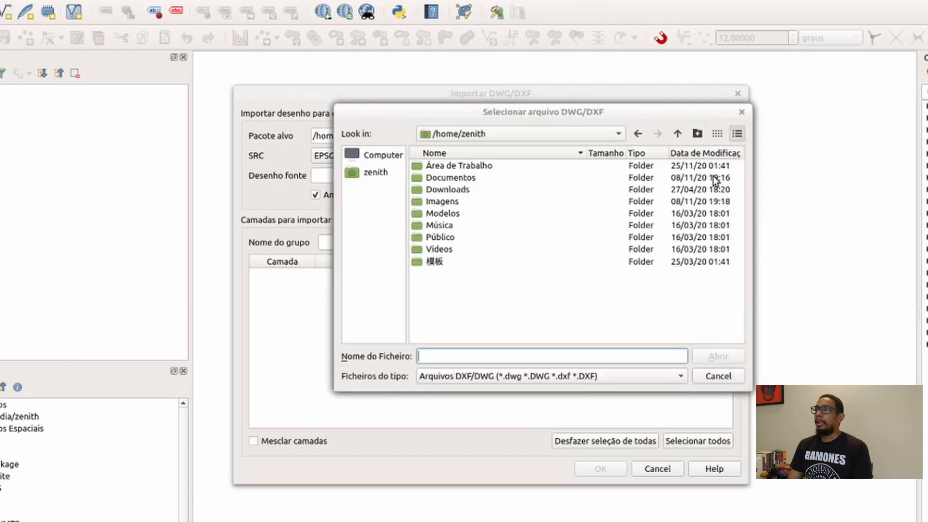
left_click(383, 174)
double_click(430, 166)
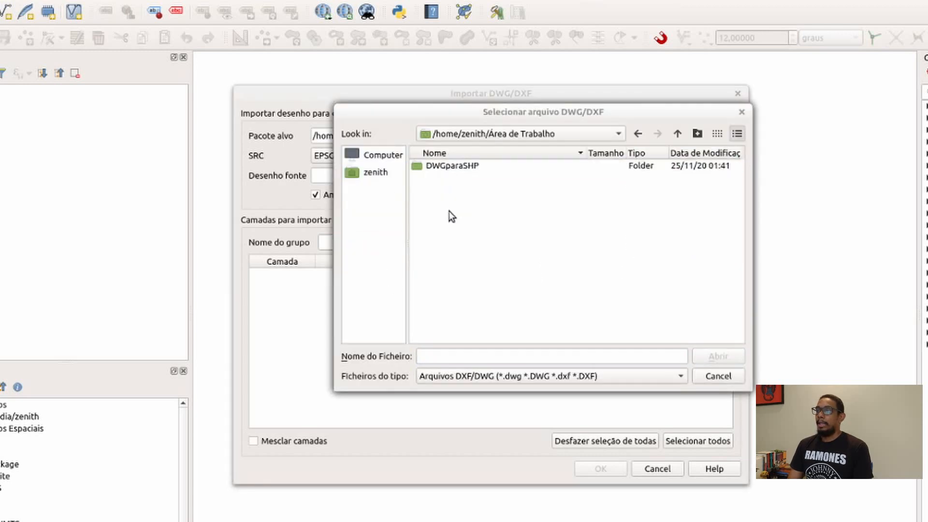
double_click(442, 166)
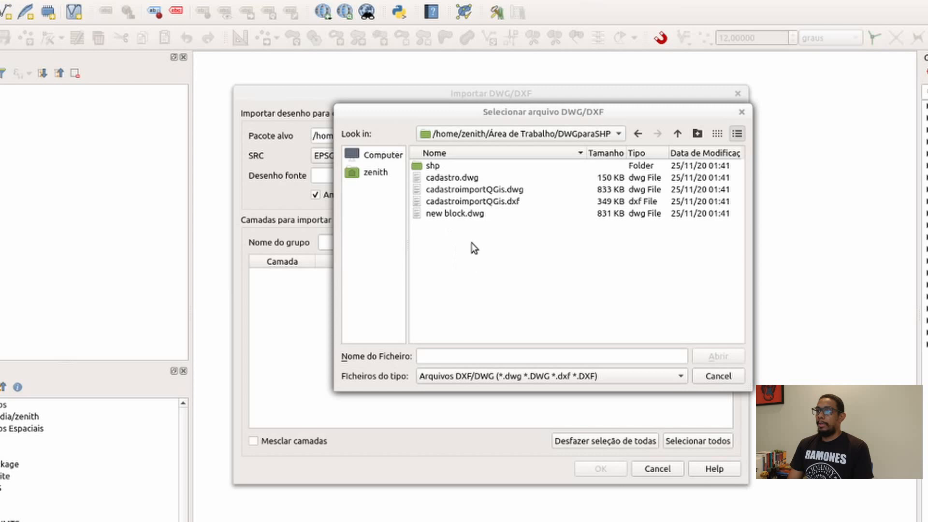
left_click(485, 190)
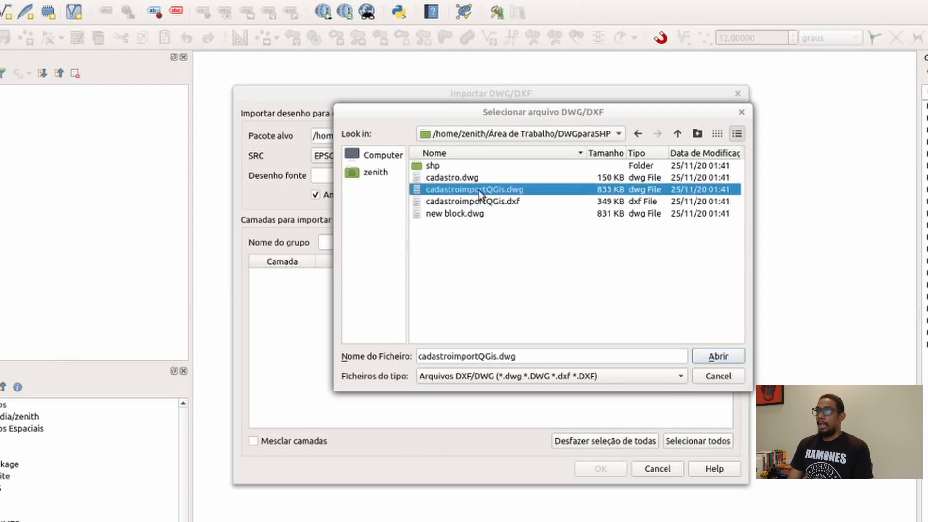
left_click(717, 359)
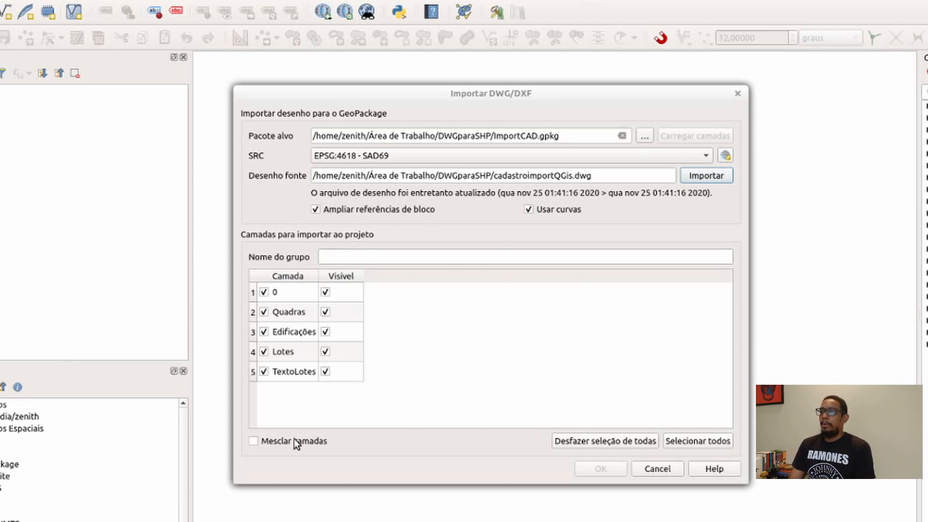
Name the layer group CAD and import all the listed drawing layers into the project.
left_click(335, 259)
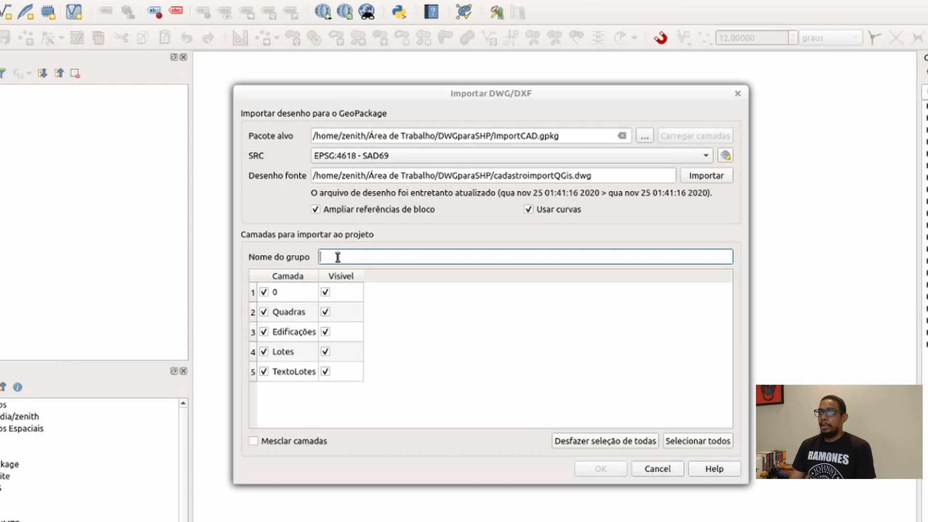
type("Cad")
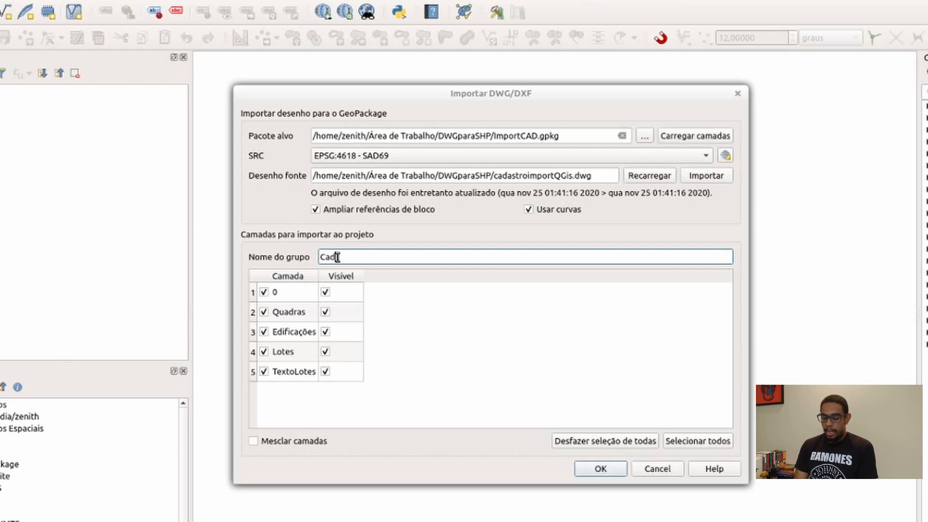
type("Import")
left_click_drag(366, 256, 325, 256)
key("BackSpace")
key("BackSpace")
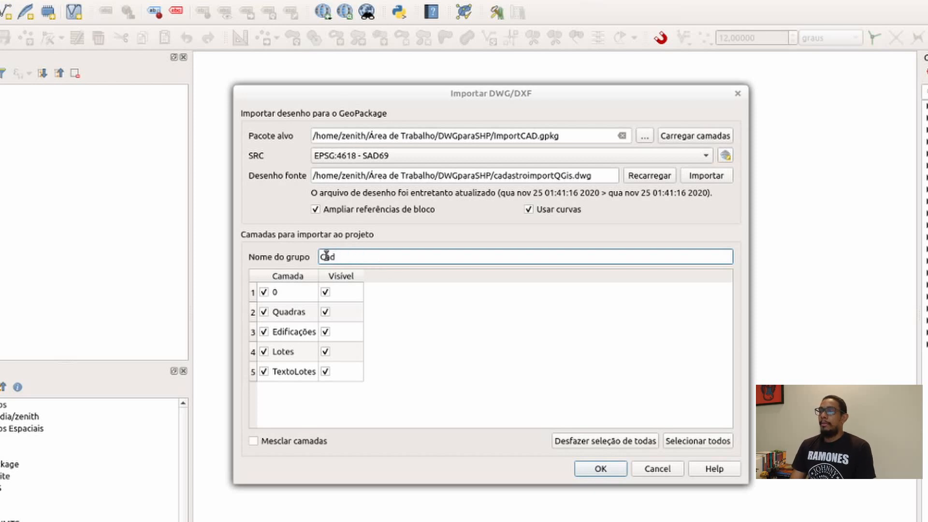
type("AD")
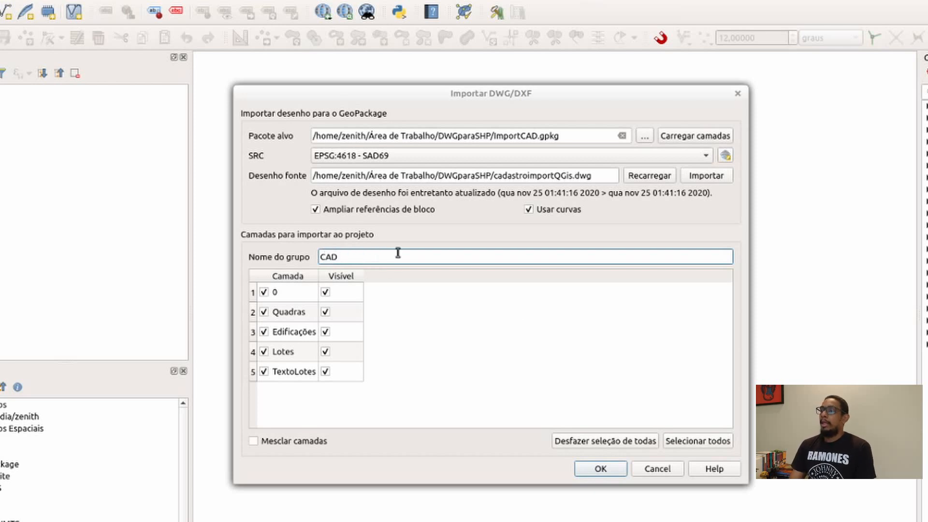
left_click(600, 469)
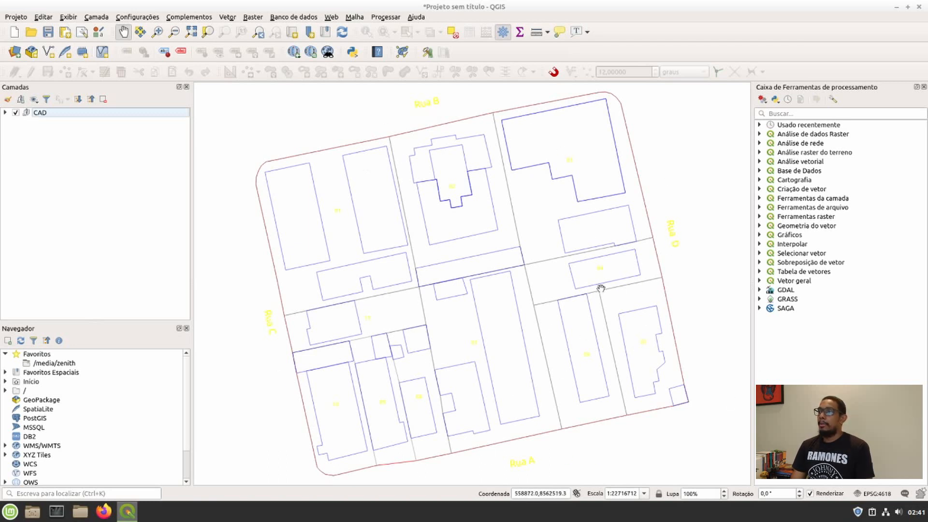
Expand the CAD group and go through its Edificações, Lotes, Quadras and TextoLotes subgroups.
left_click(5, 112)
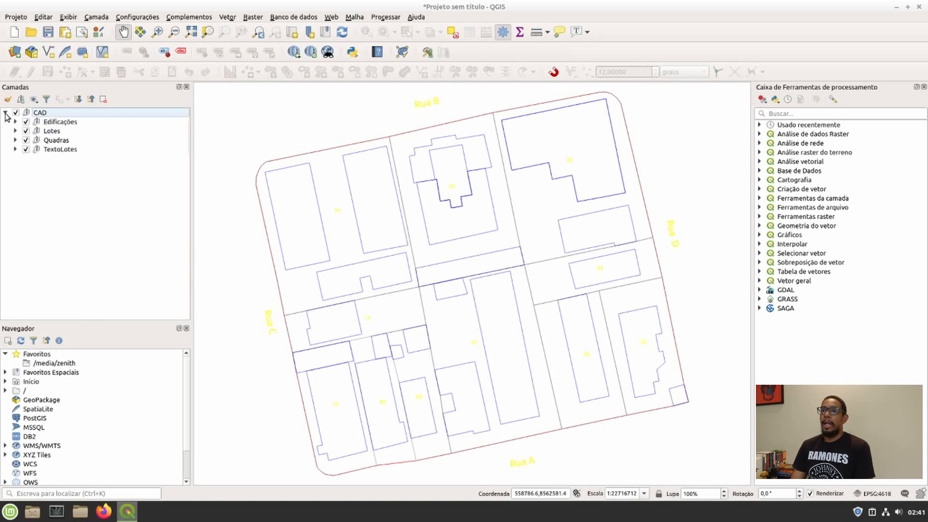
left_click(51, 124)
left_click(54, 132)
left_click(56, 141)
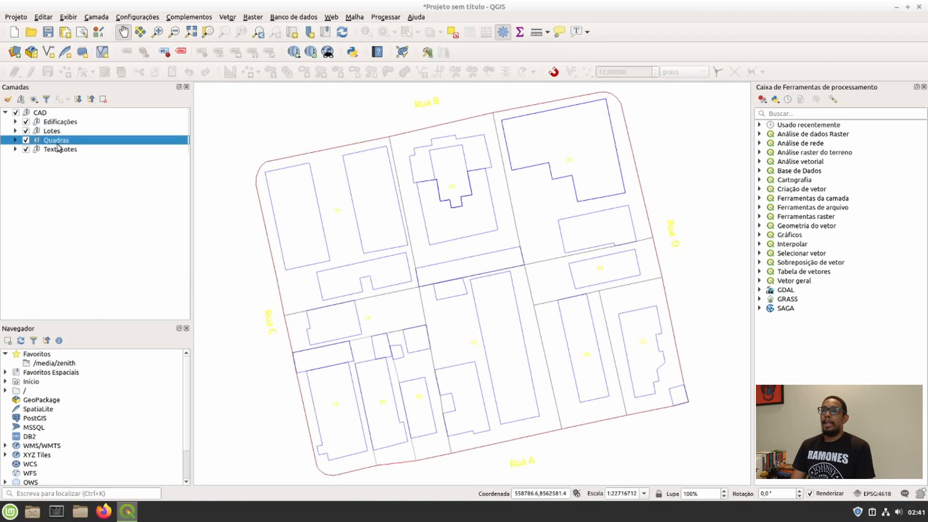
left_click(59, 150)
left_click(54, 123)
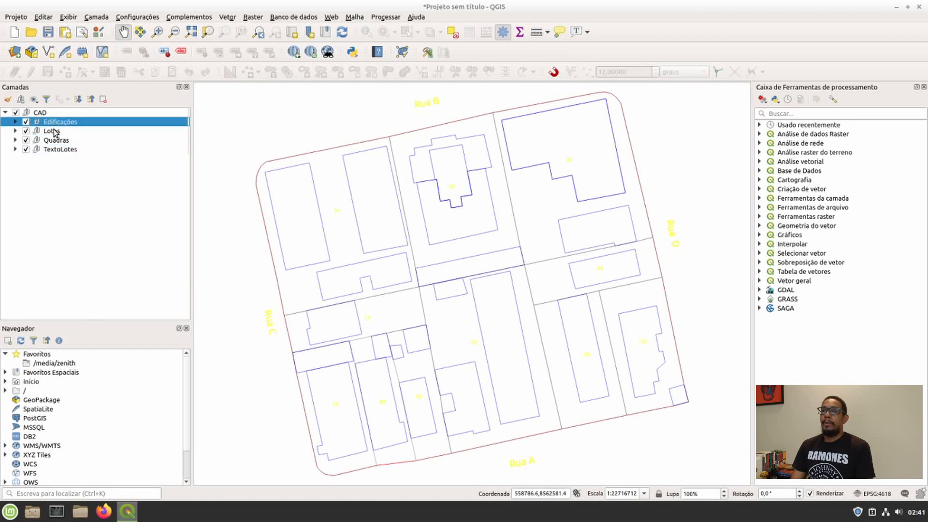
left_click(55, 132)
left_click(57, 141)
left_click(60, 150)
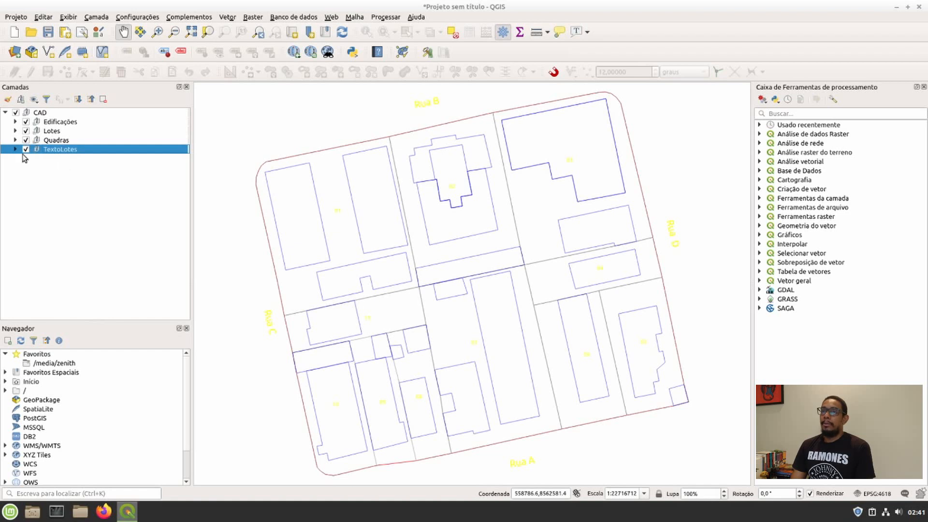
Expand the Edificações, Lotes, Quadras and TextoLotes subgroups to check the layer type inside each.
left_click(15, 121)
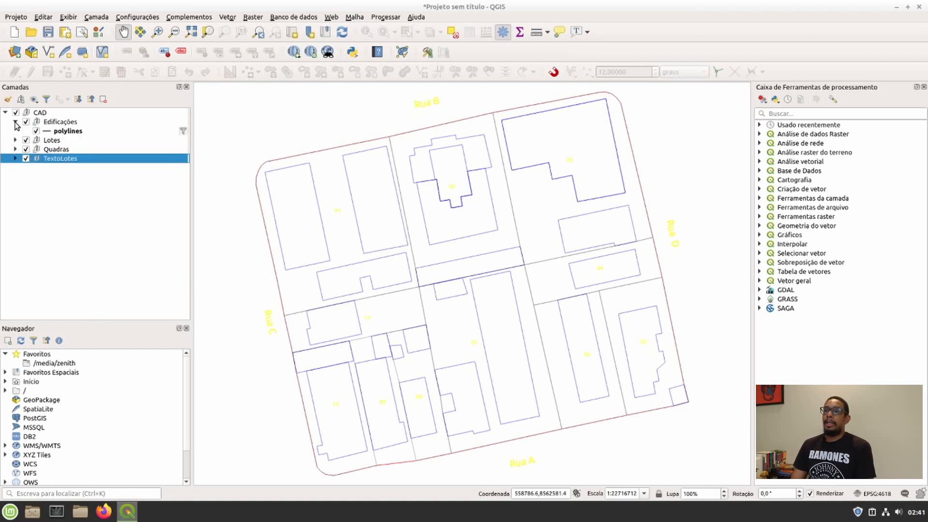
left_click(64, 132)
left_click(15, 140)
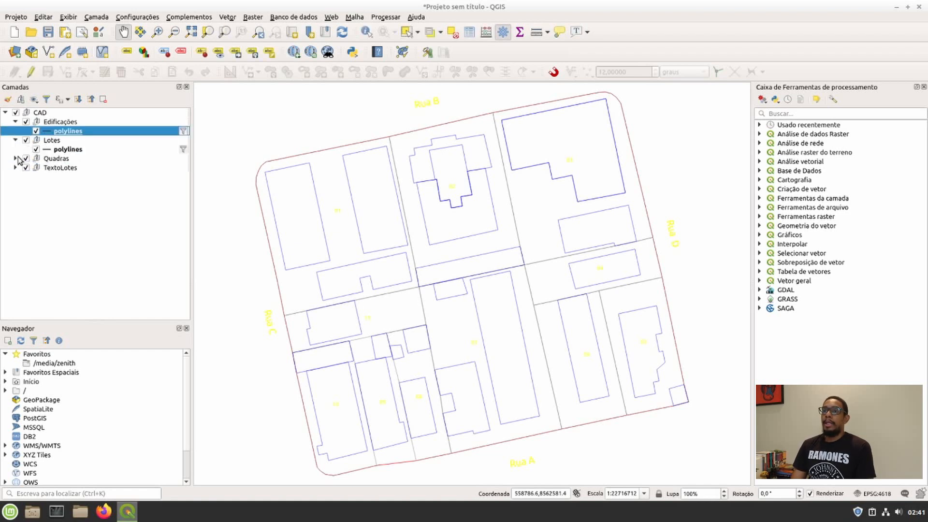
left_click(15, 158)
left_click(15, 177)
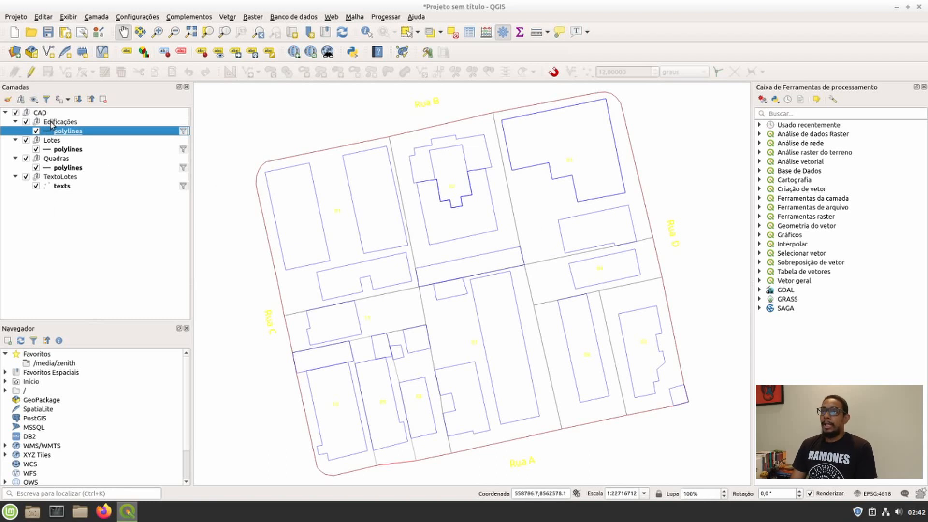
Hide the Lotes, Quadras and TextoLotes subgroups, leaving only the Edificações polylines on the map.
left_click(26, 140)
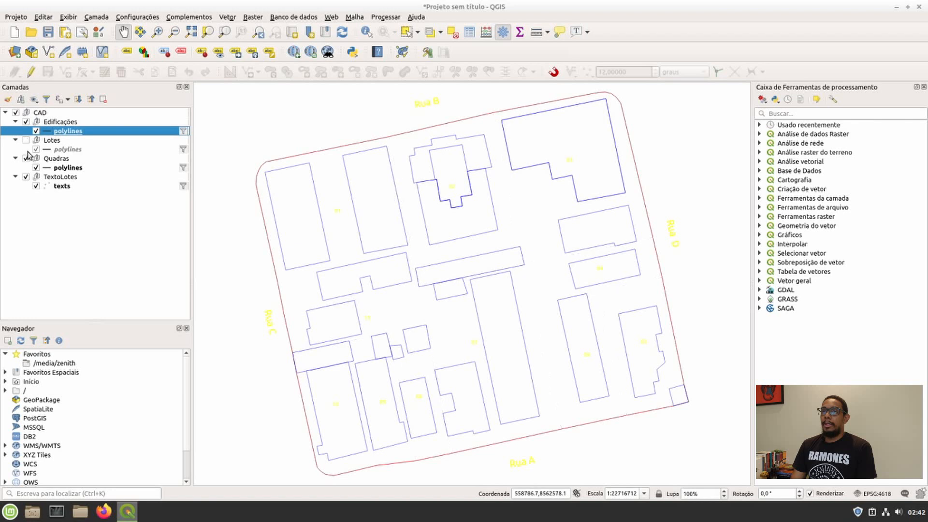
left_click(25, 158)
left_click(25, 176)
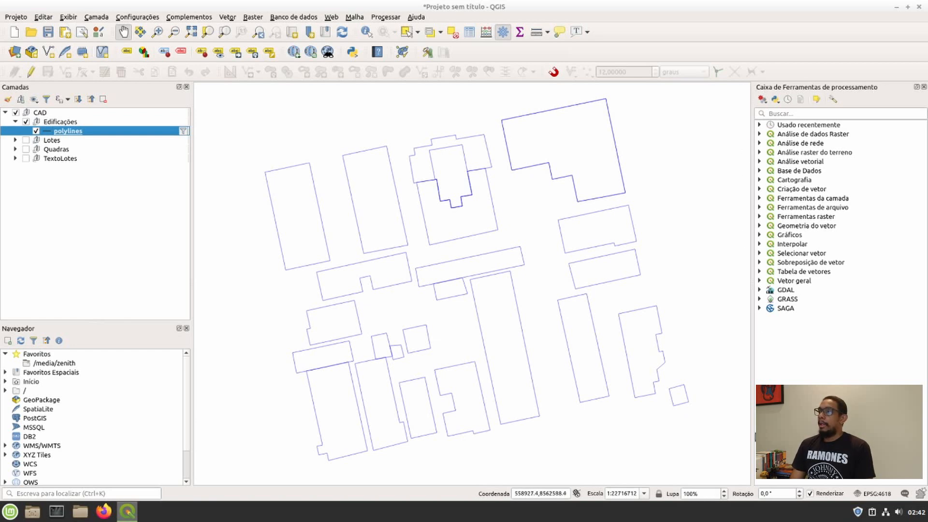
Toggle the processing toolbox off and on, and check the Processing entry among the installed plugins.
left_click(504, 33)
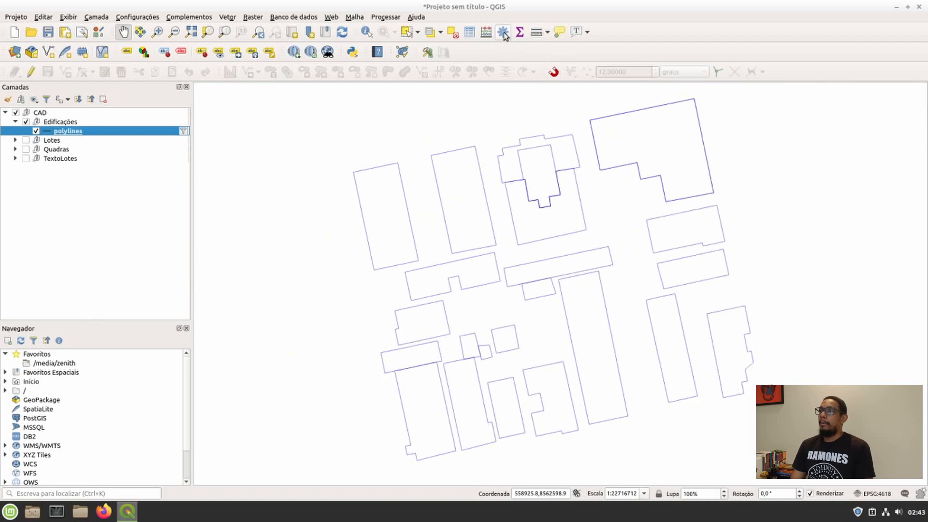
left_click(504, 34)
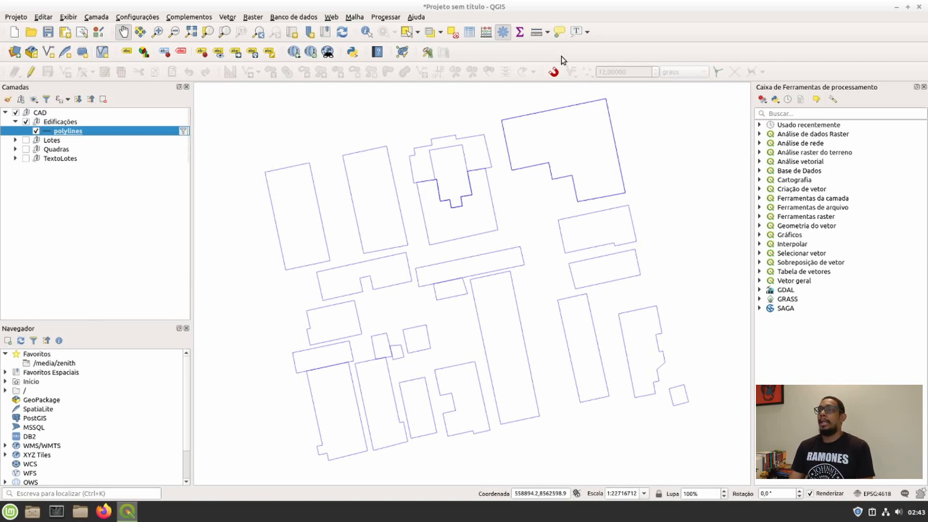
left_click(189, 17)
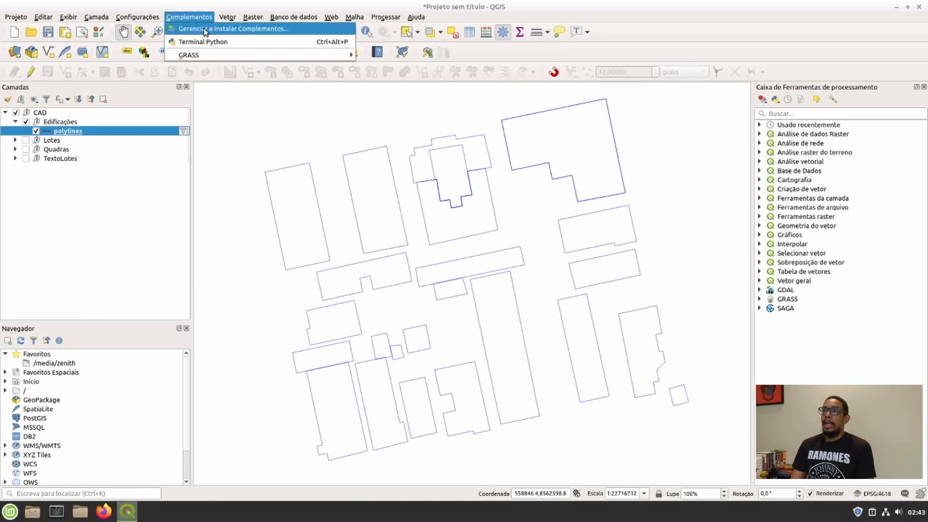
left_click(205, 30)
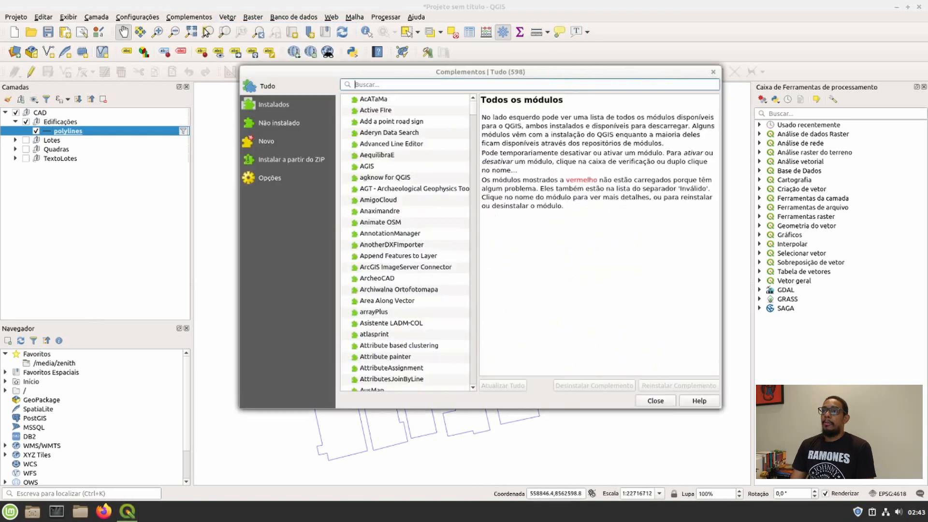
left_click(267, 103)
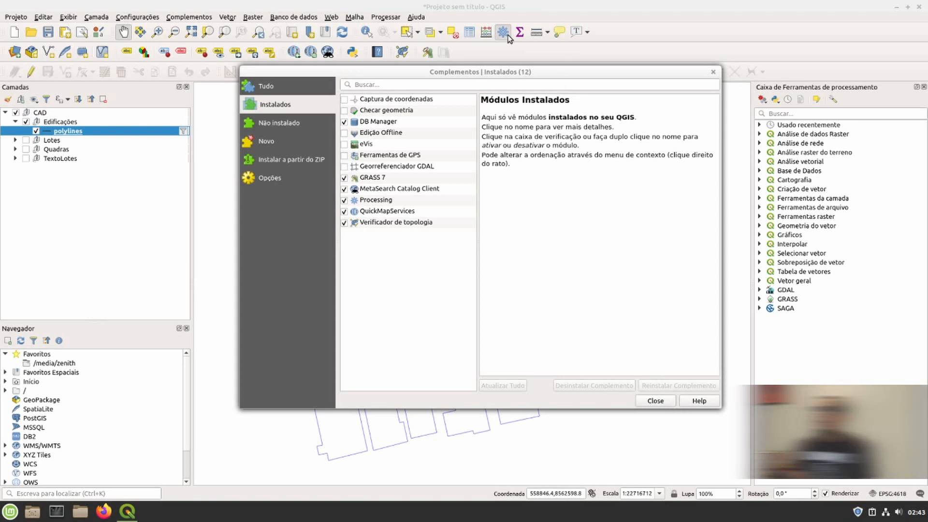
left_click(669, 404)
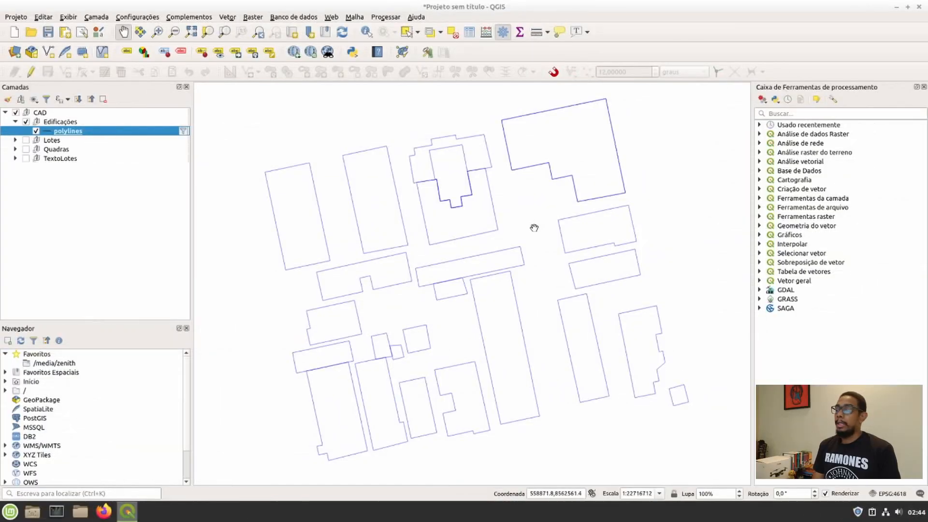
Search the processing toolbox for "linhas para pol" and open the Linhas para polígonos algorithm.
left_click(789, 114)
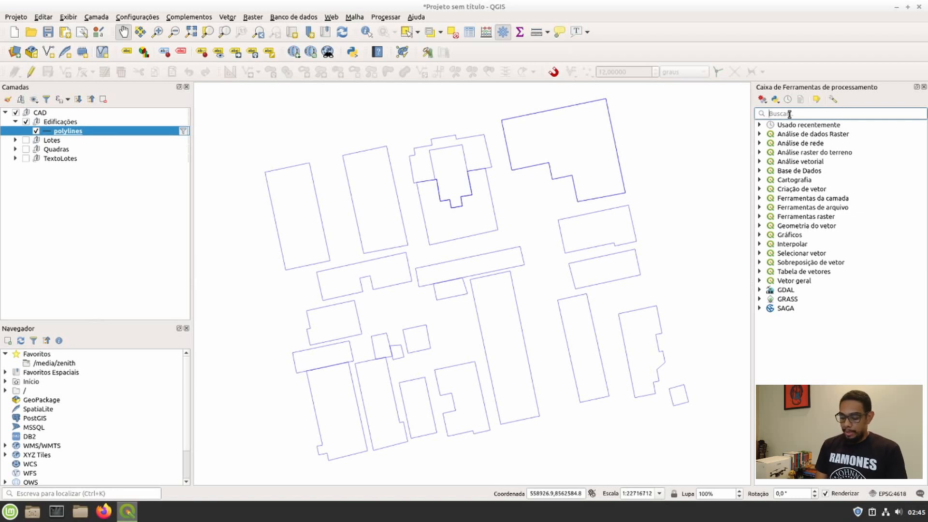
type("linhas ")
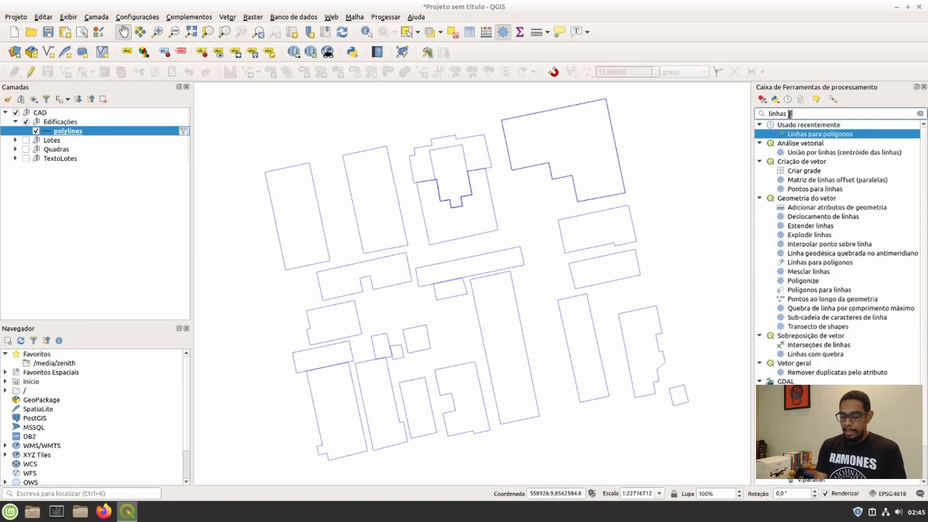
type("para poli")
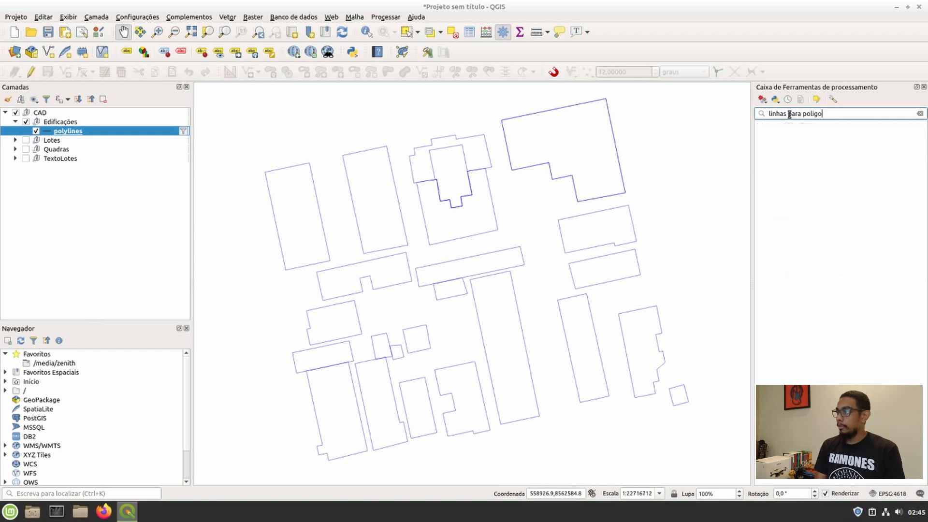
key("BackSpace")
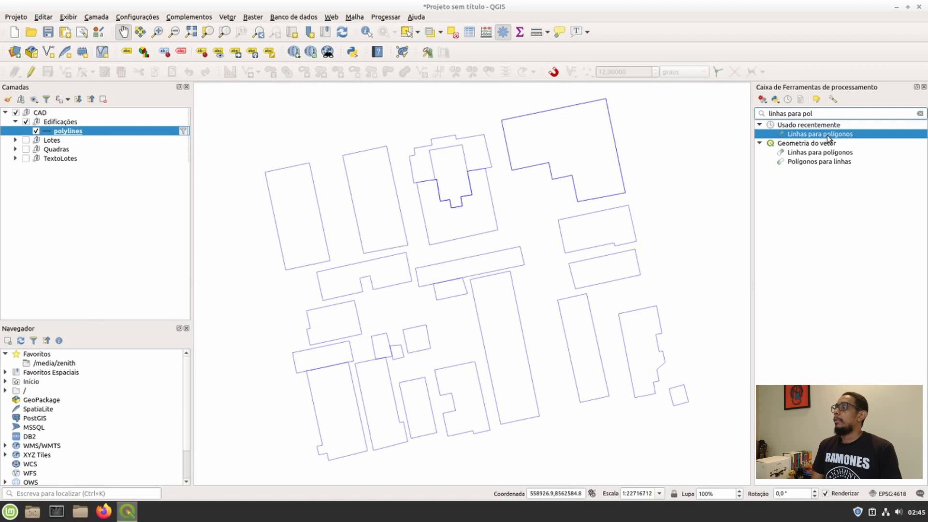
double_click(828, 139)
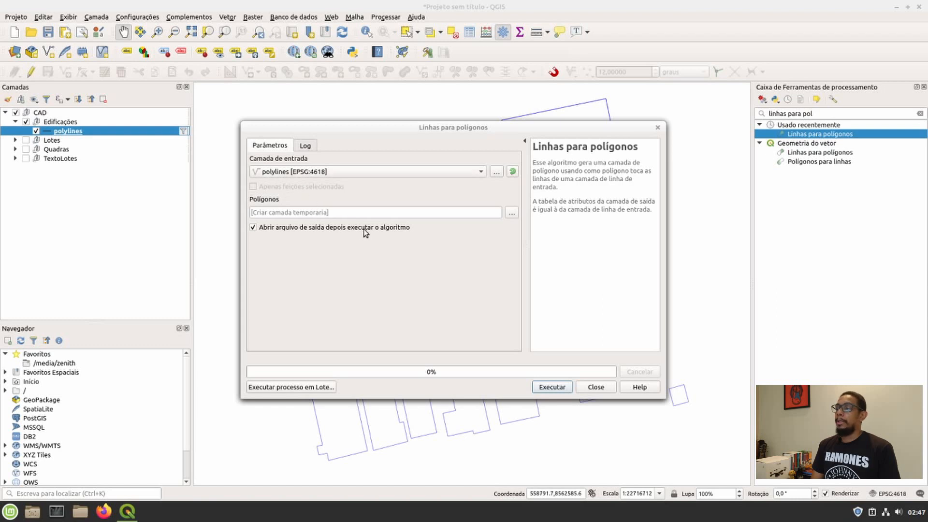
Look through the file formats offered for saving the Linhas para polígonos output, without choosing a file.
left_click(511, 215)
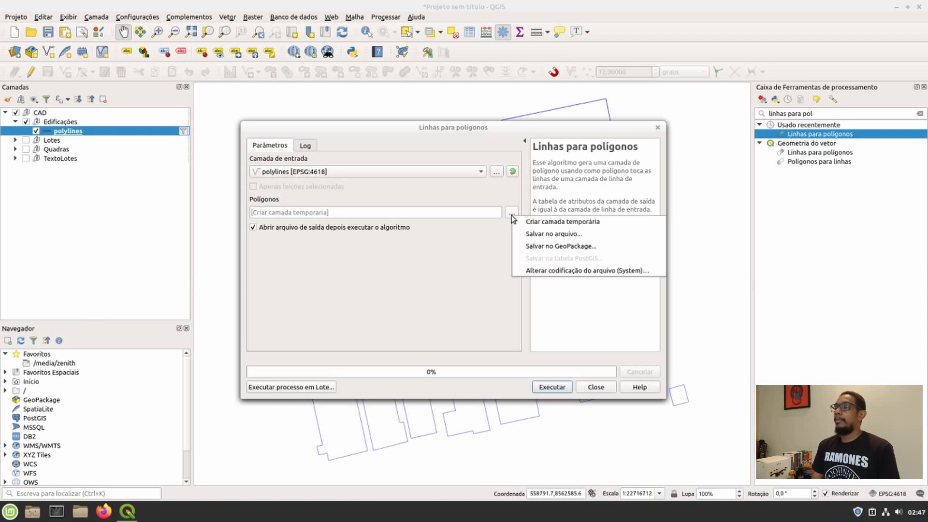
left_click(556, 237)
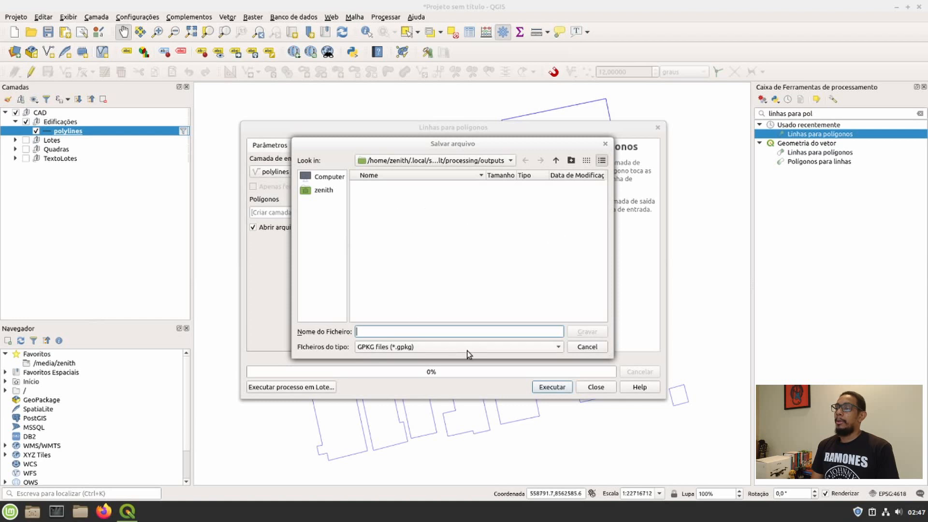
left_click(467, 350)
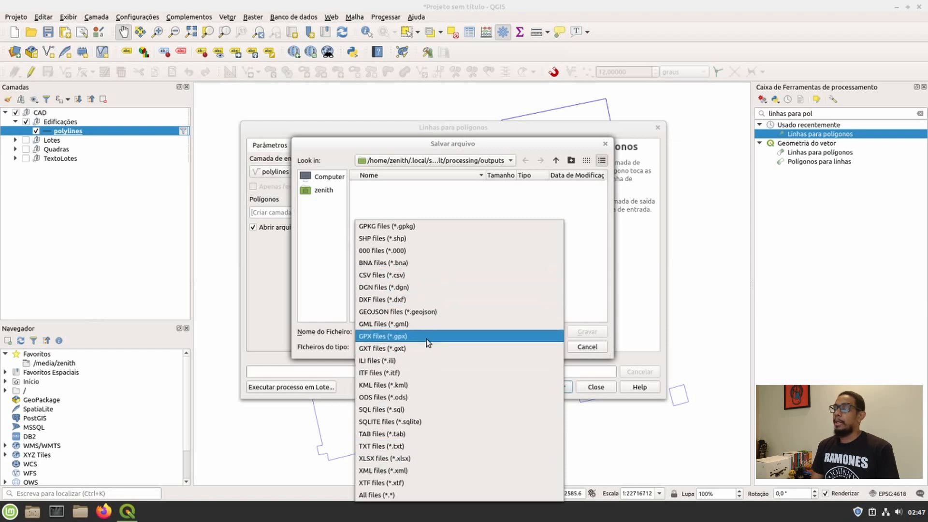
left_click(579, 145)
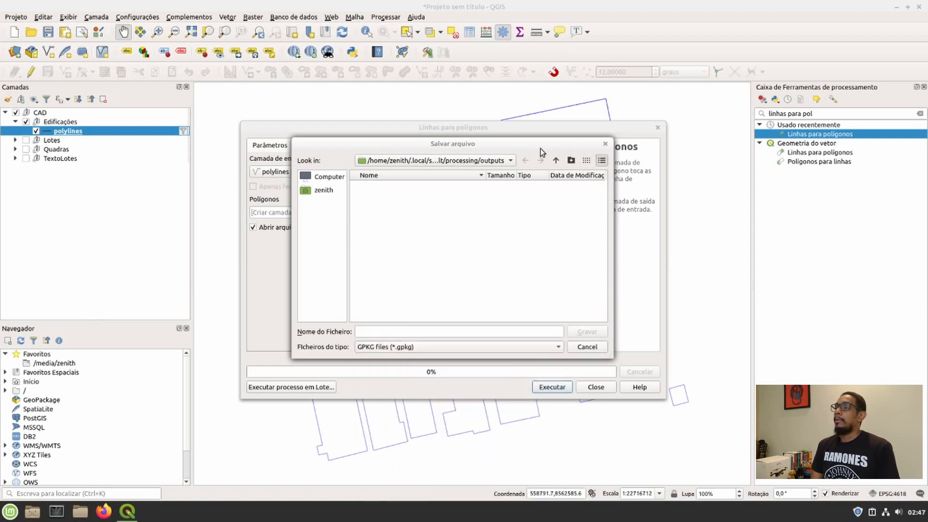
left_click(605, 145)
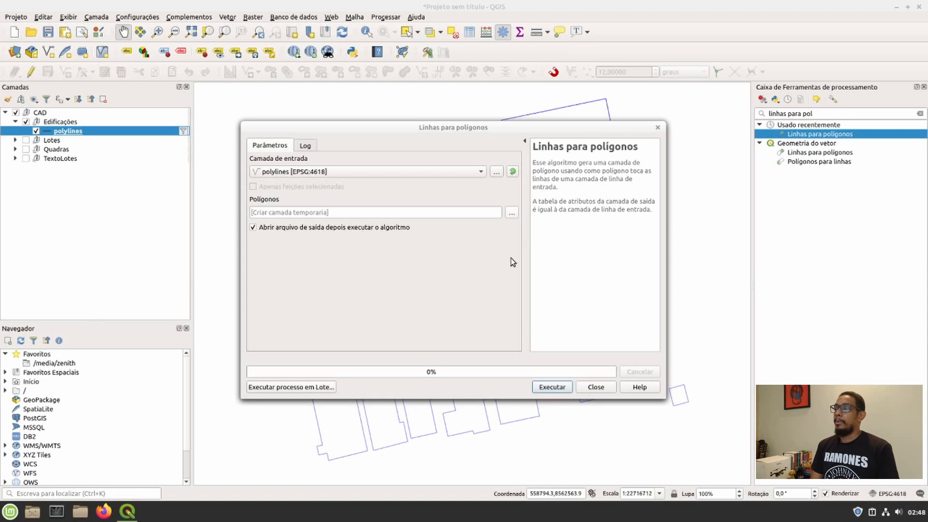
Convert the Edificações polylines into a temporary polygon layer and hide the original polylines layer.
left_click(548, 388)
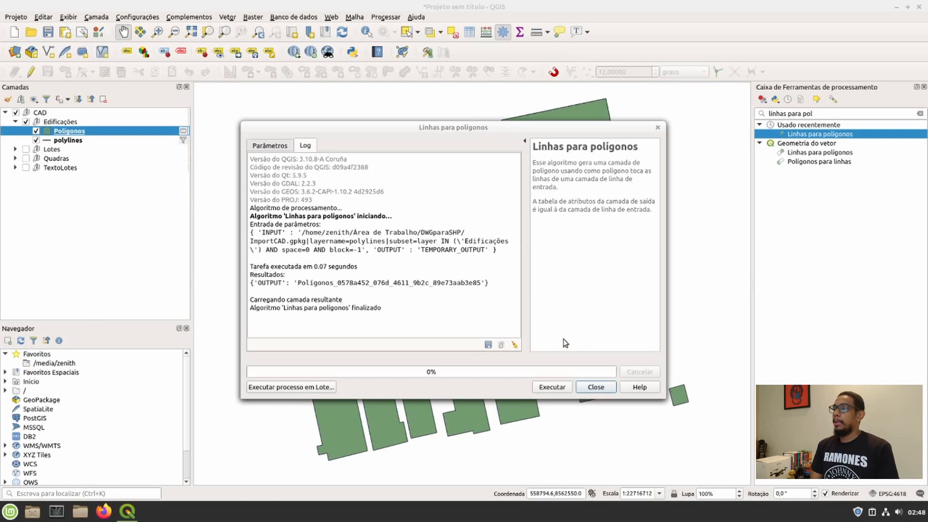
left_click(596, 387)
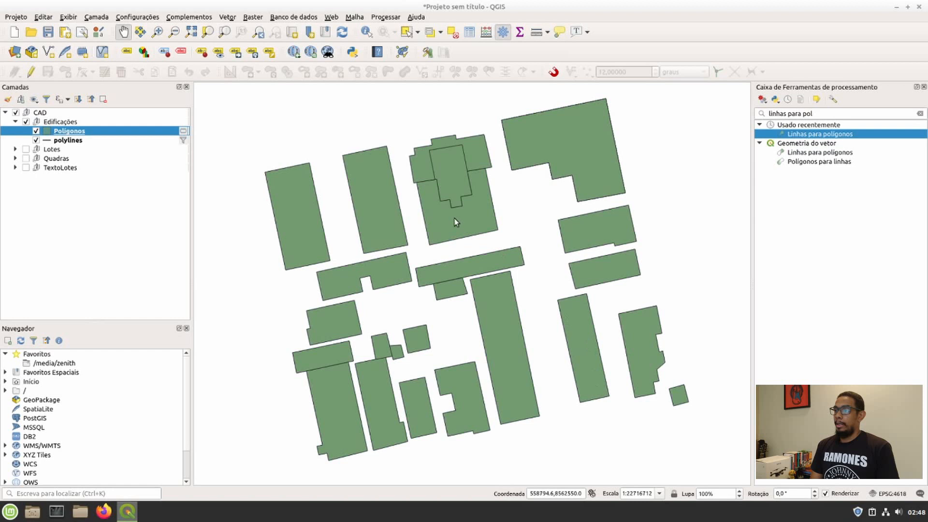
left_click(37, 131)
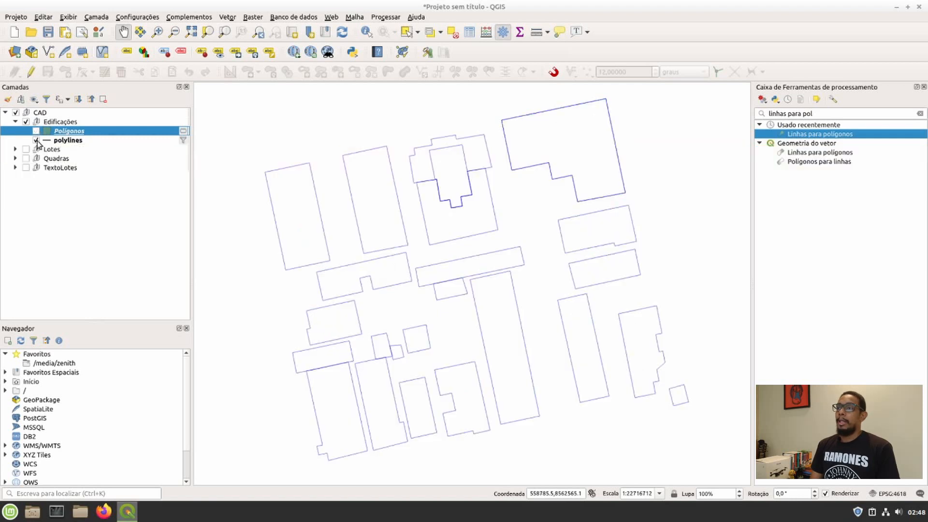
left_click(37, 140)
left_click(37, 131)
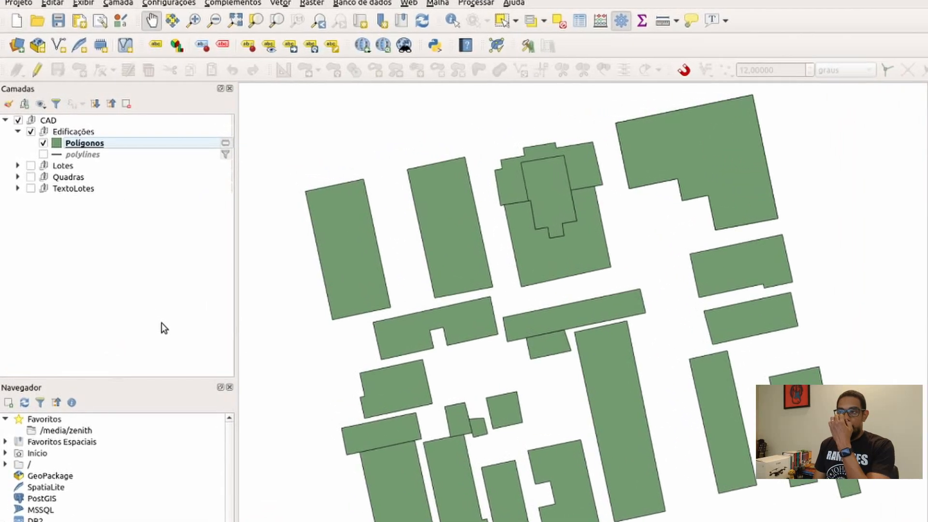
Examine the format and file name options for making the temporary Polígonos layer permanent, without saving it.
left_click(233, 146)
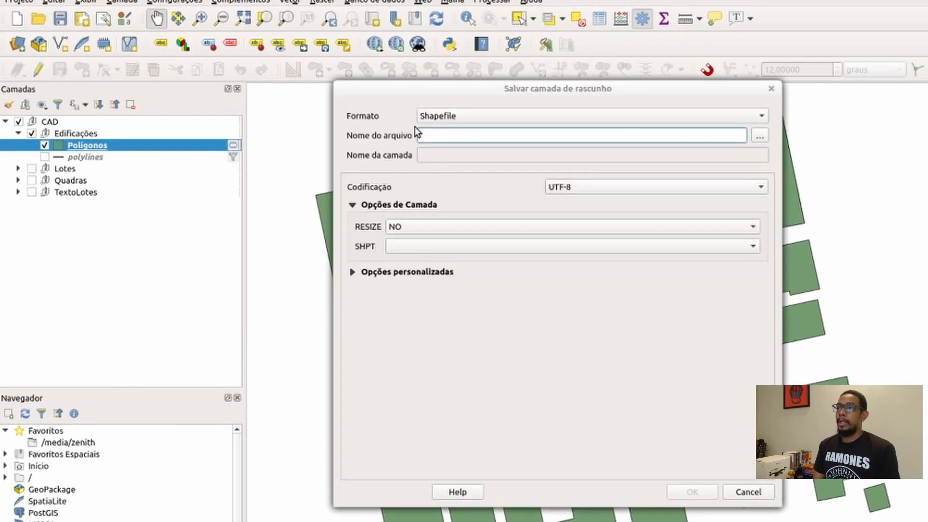
left_click_drag(589, 88, 580, 120)
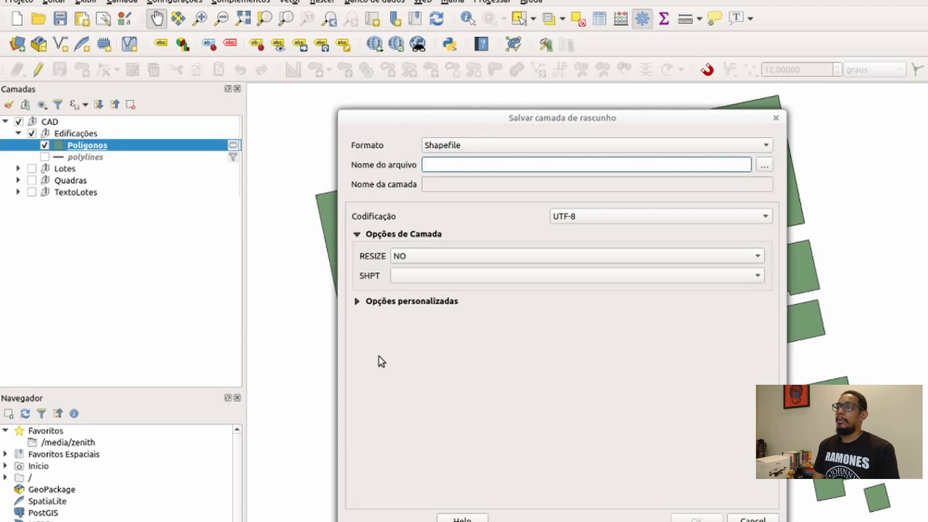
left_click(494, 145)
left_click(433, 164)
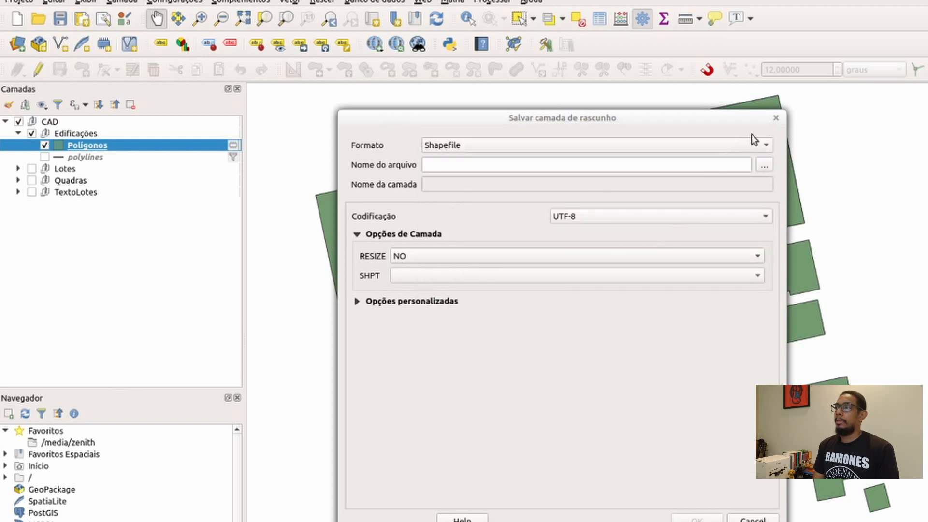
left_click(775, 117)
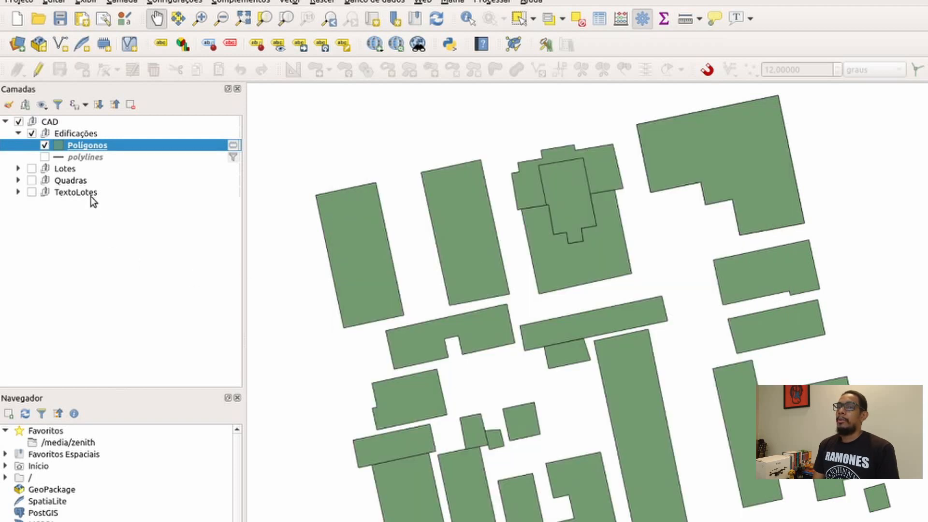
Start exporting all features of the Polígonos layer and review the available formats, keeping Shapefile.
right_click(78, 148)
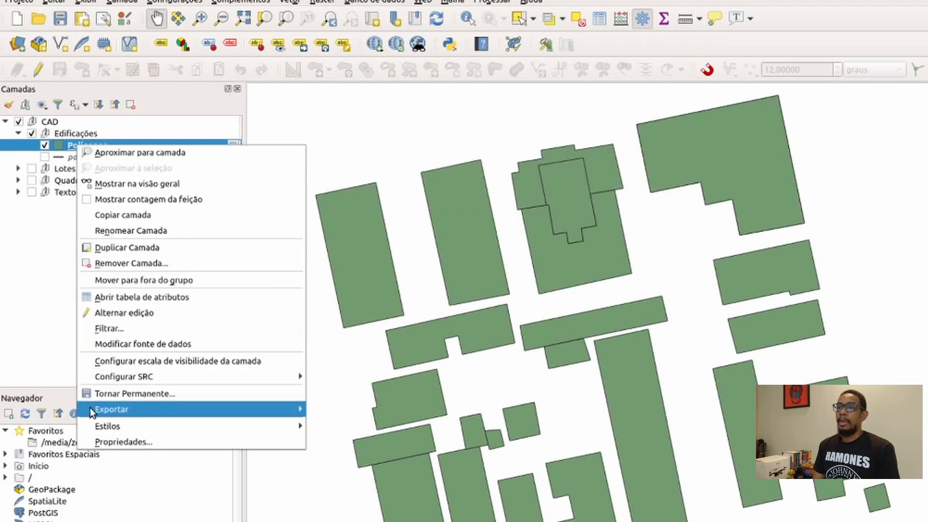
mouse_move(248, 410)
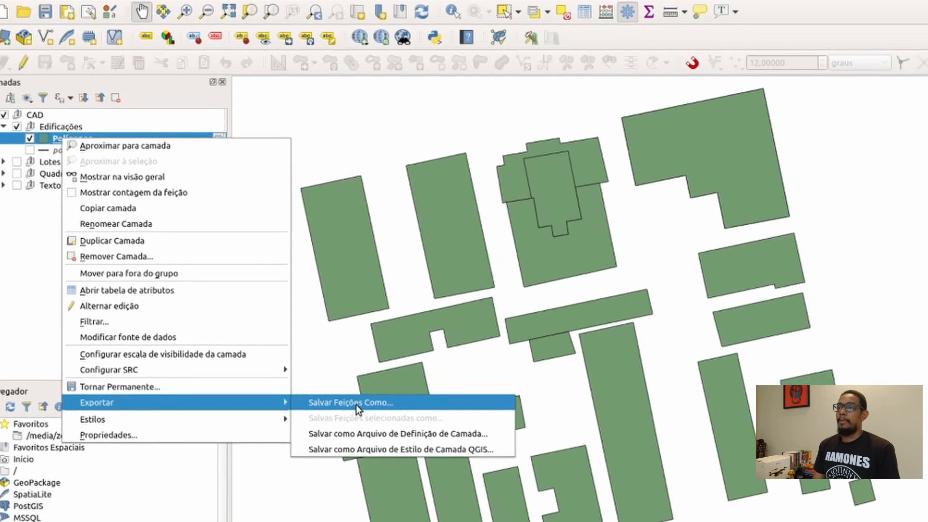
left_click(367, 410)
left_click_drag(424, 69, 413, 77)
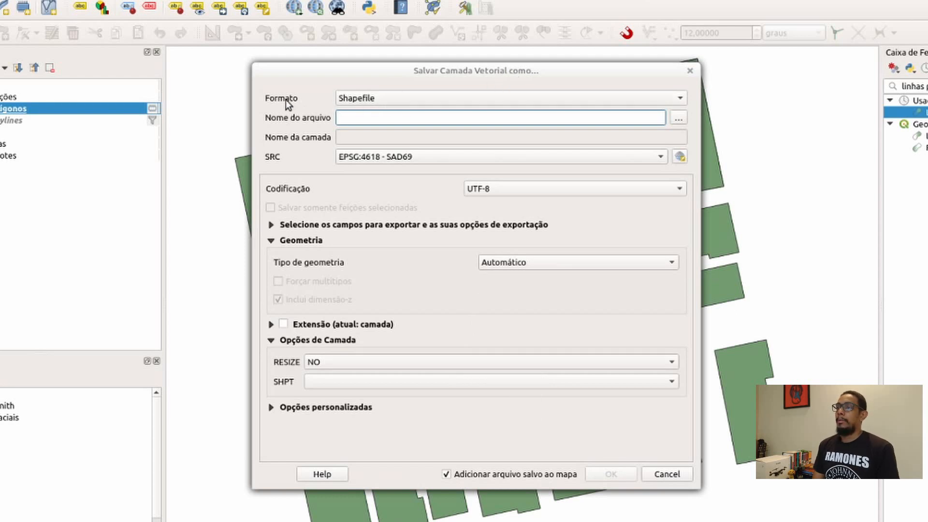
left_click(410, 104)
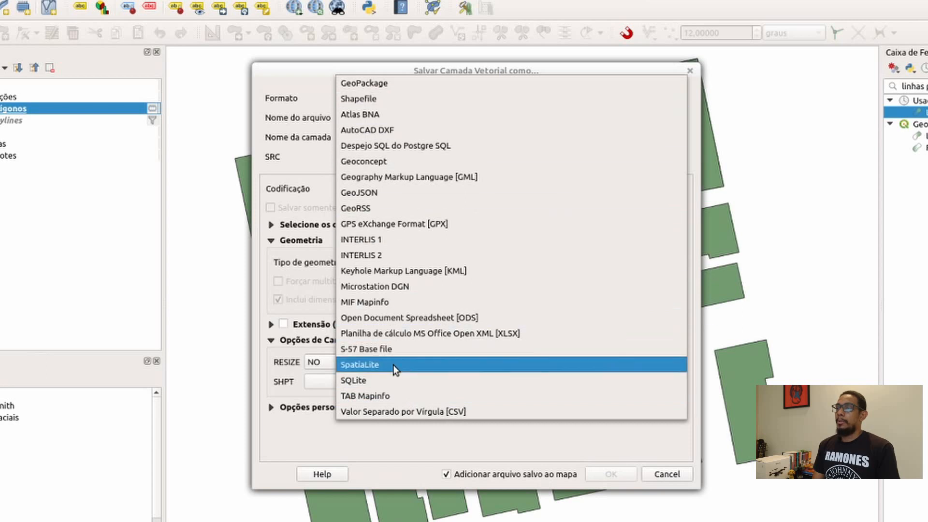
left_click(315, 81)
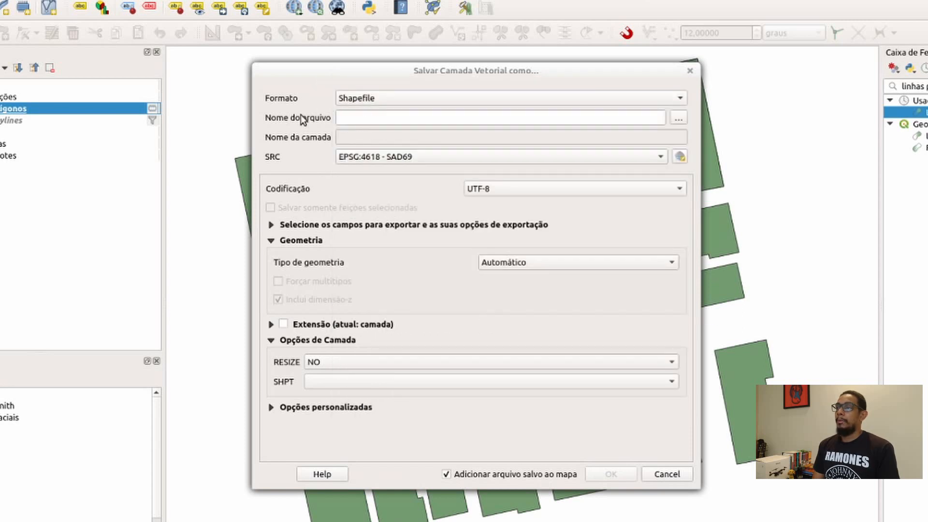
Set the export's output file to teste4 in the Área de Trabalho/DWGparaSHP/shp folder.
left_click(355, 117)
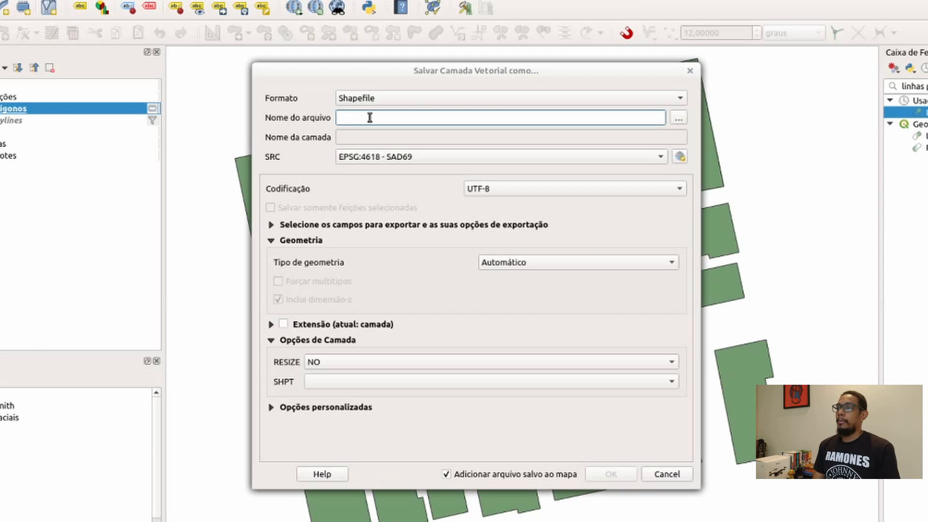
type("teste")
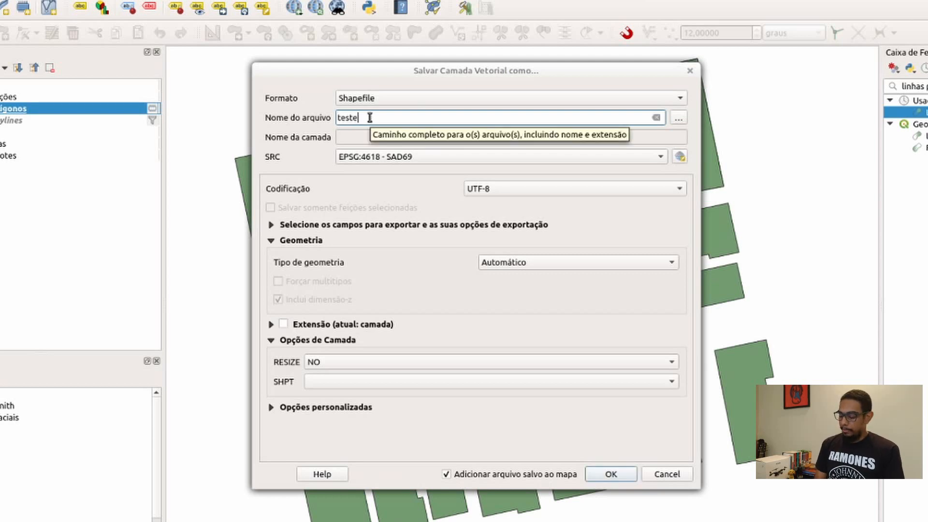
type("4")
left_click(675, 121)
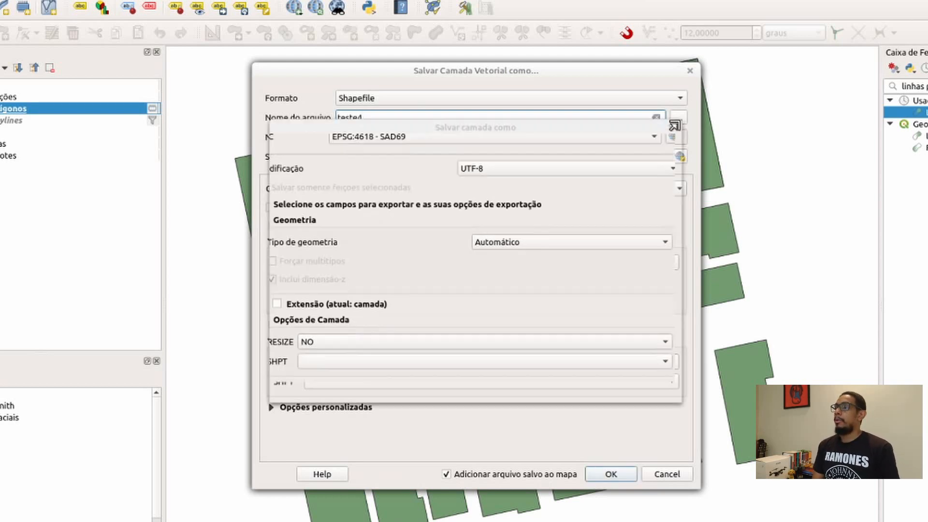
left_click(308, 187)
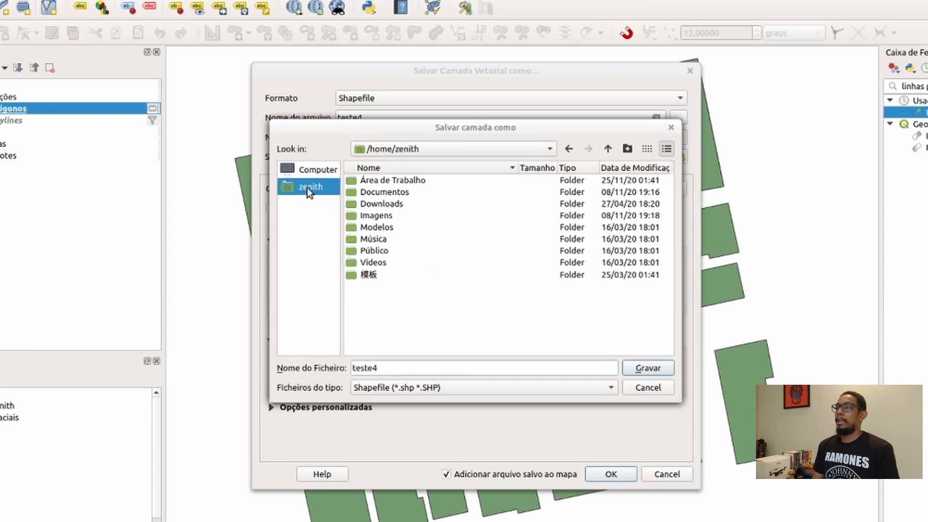
double_click(367, 181)
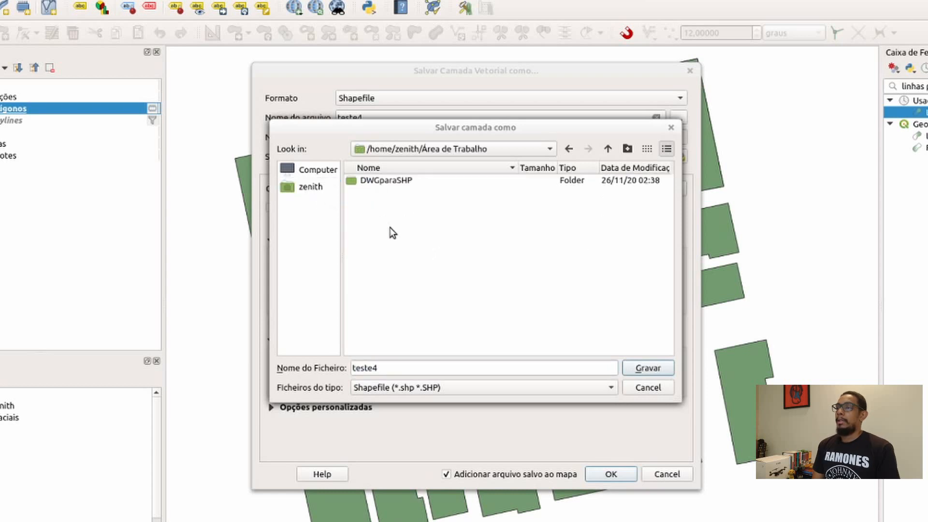
double_click(378, 181)
left_click(362, 183)
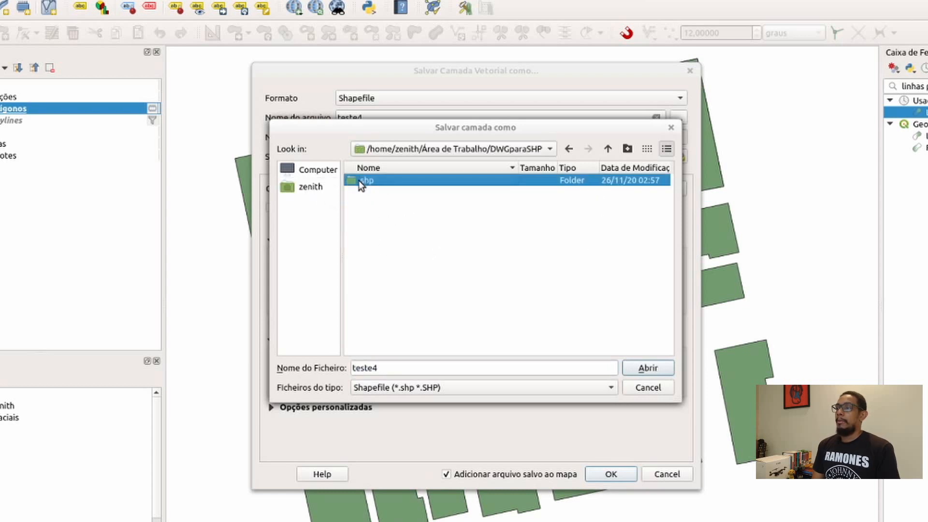
double_click(359, 181)
left_click(646, 367)
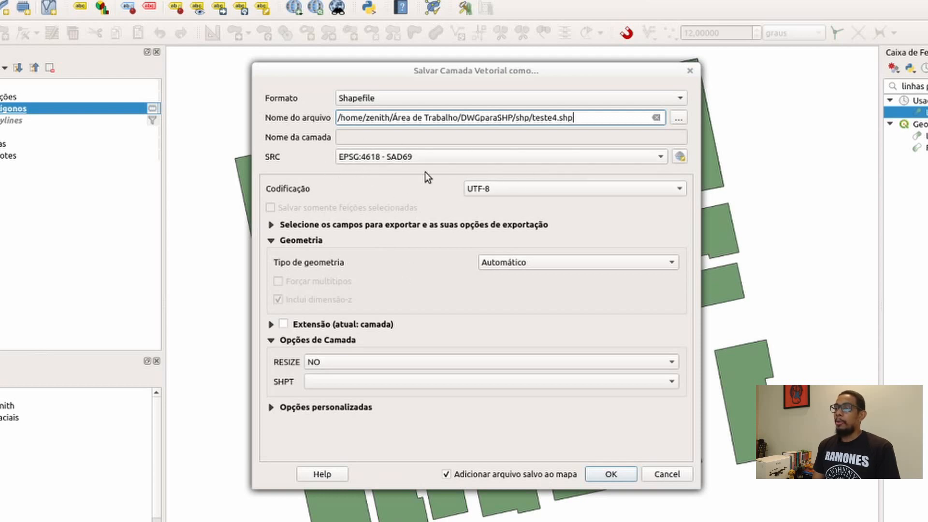
Review the SRC and extent options, keep EPSG:4618 - SAD69, and export the polygons to the teste4 shapefile.
left_click(485, 158)
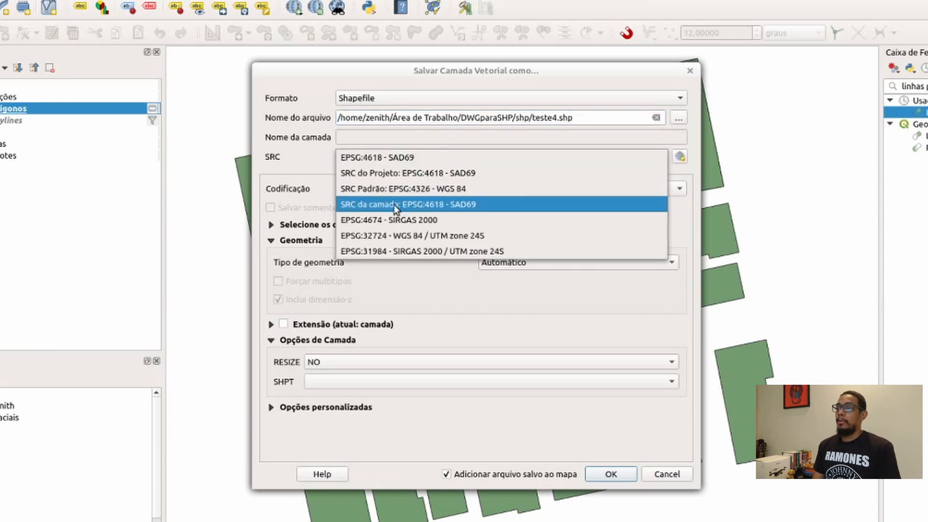
left_click(318, 161)
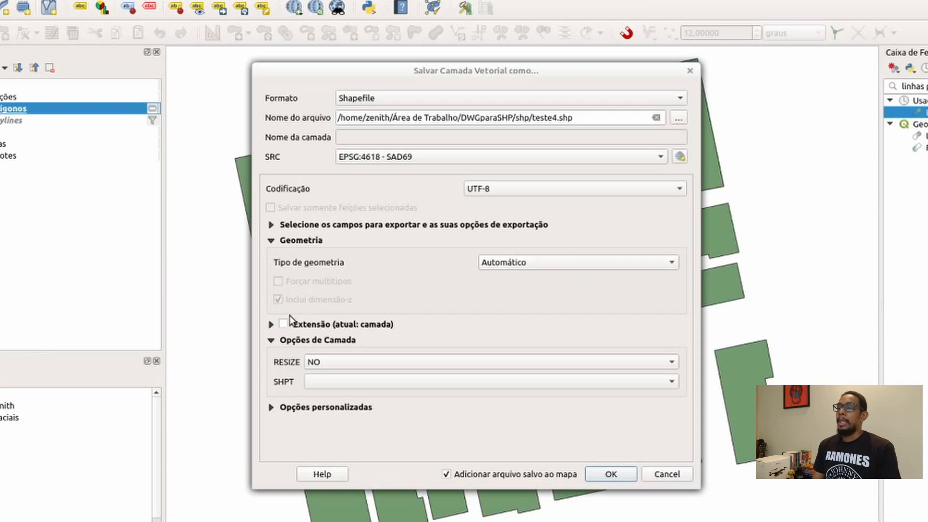
left_click(271, 324)
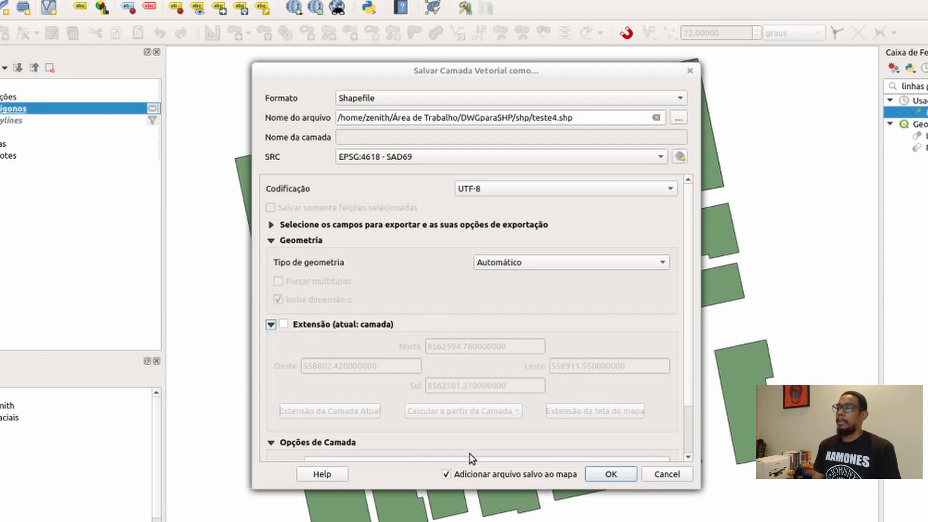
left_click(270, 326)
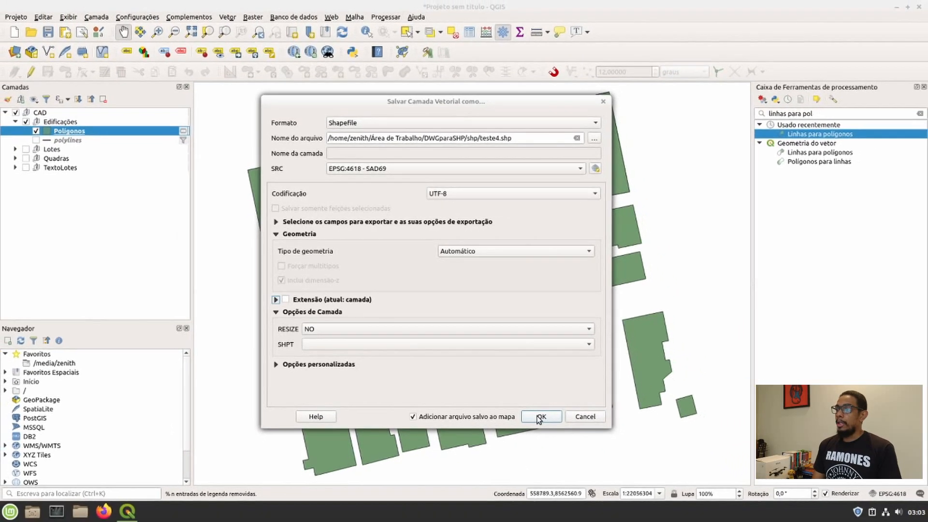
left_click(540, 416)
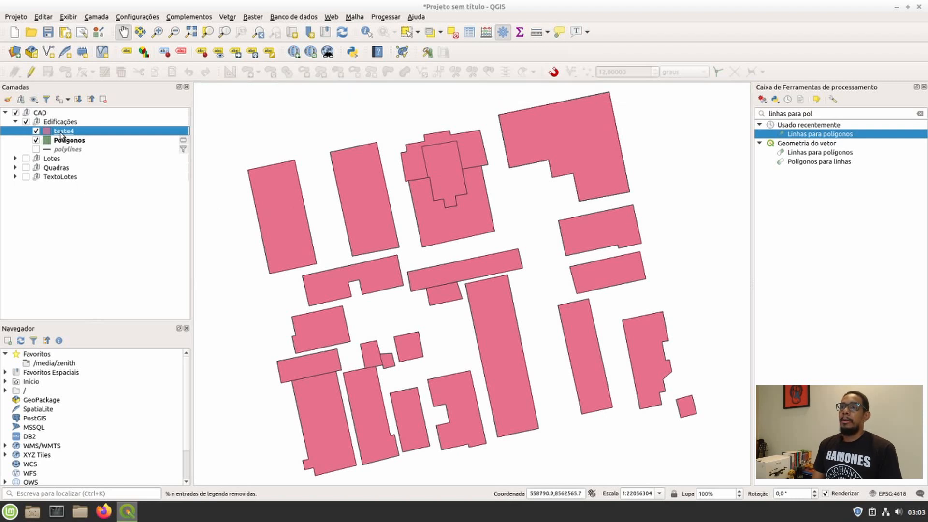
Move the teste4 layer out of the CAD group to the top of the layer list and hide the Edificações group.
left_click_drag(64, 136, 58, 113)
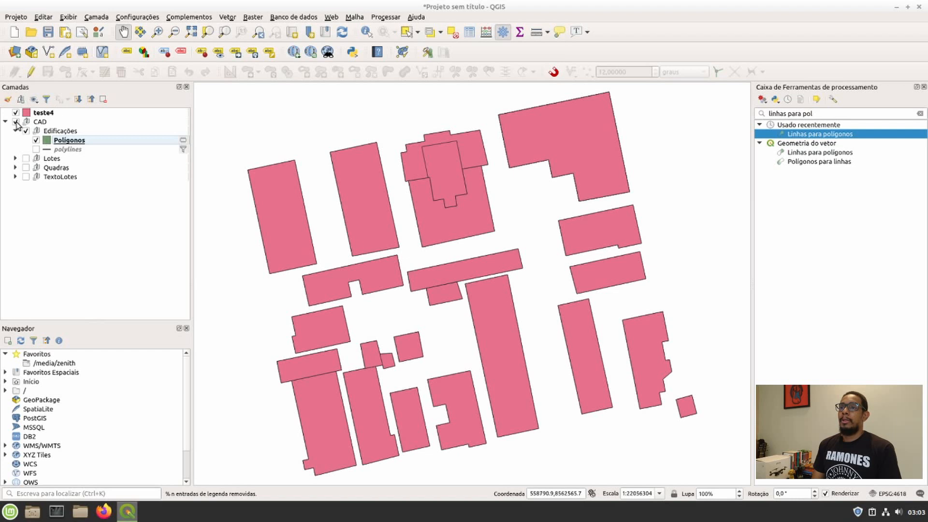
left_click(16, 122)
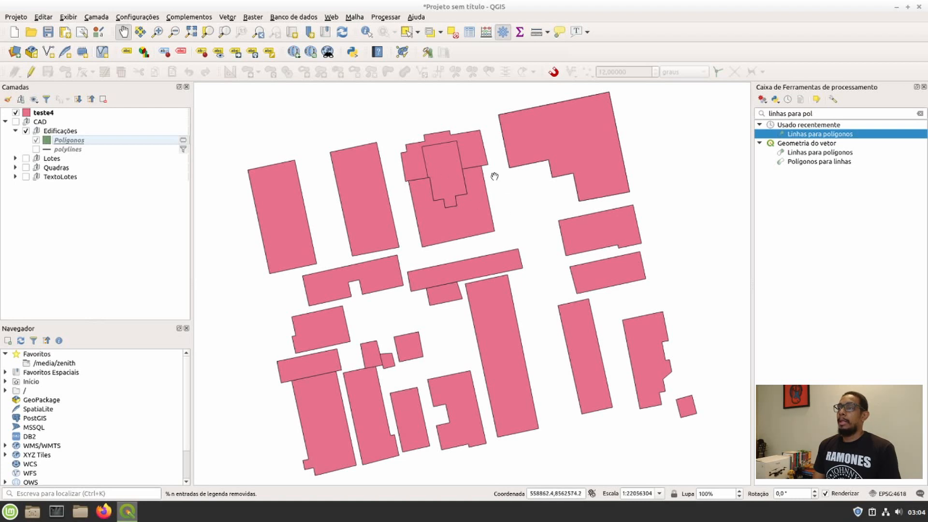
left_click(16, 122)
left_click(26, 132)
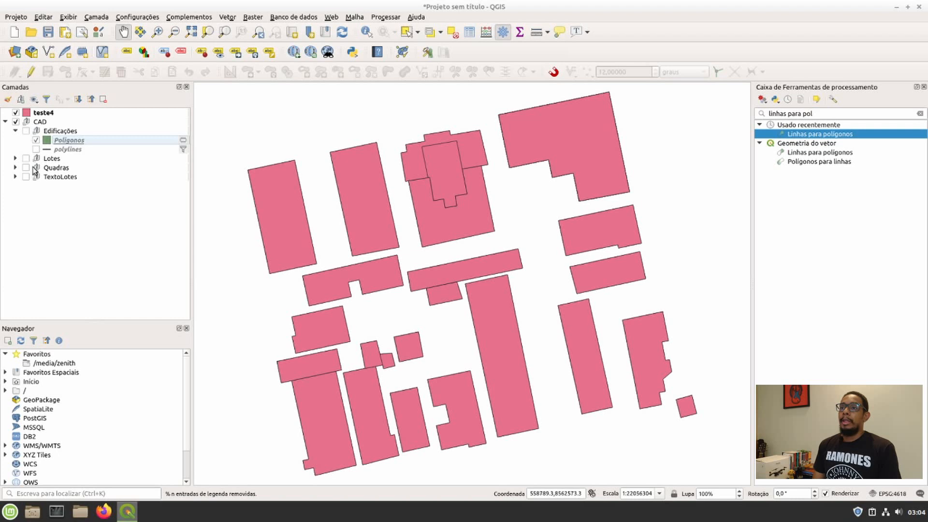
Show the TextoLotes group on the map, expand it, and select its texts layer.
left_click(26, 177)
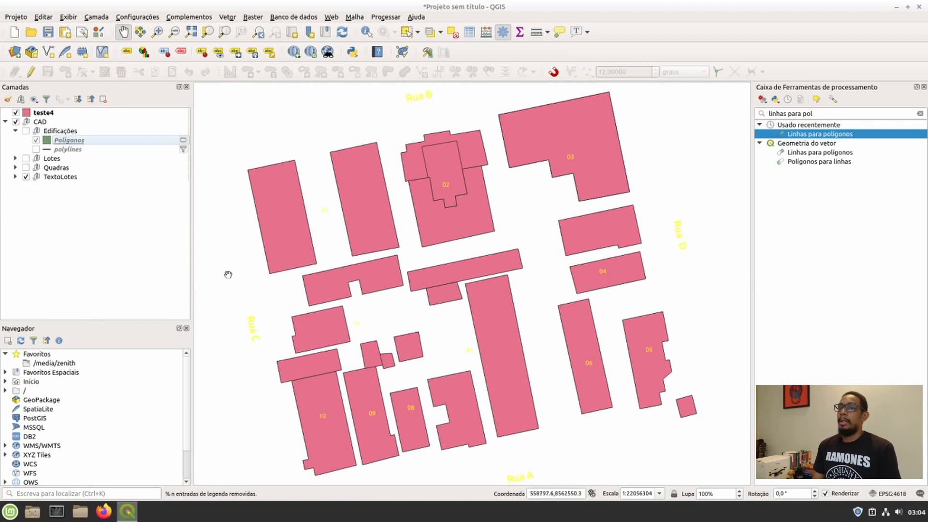
left_click(61, 177)
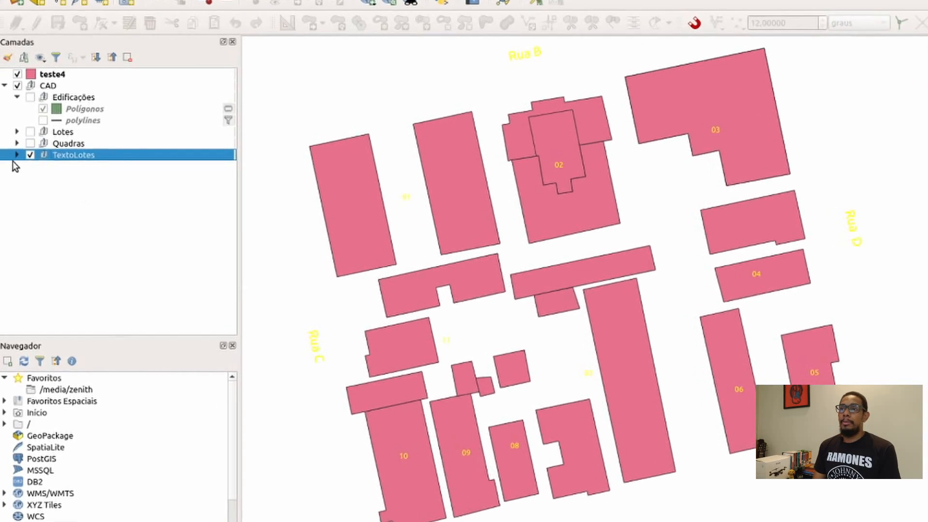
left_click(17, 155)
left_click(70, 166)
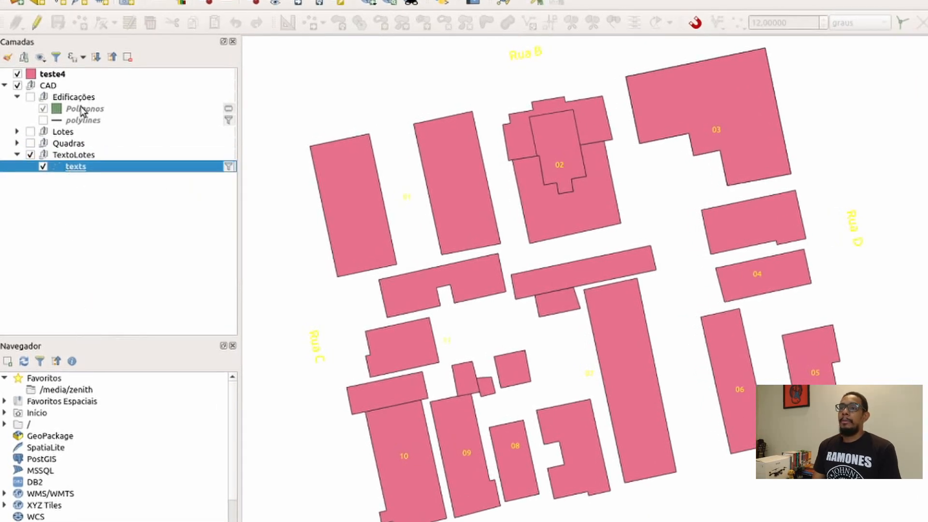
left_click(71, 122)
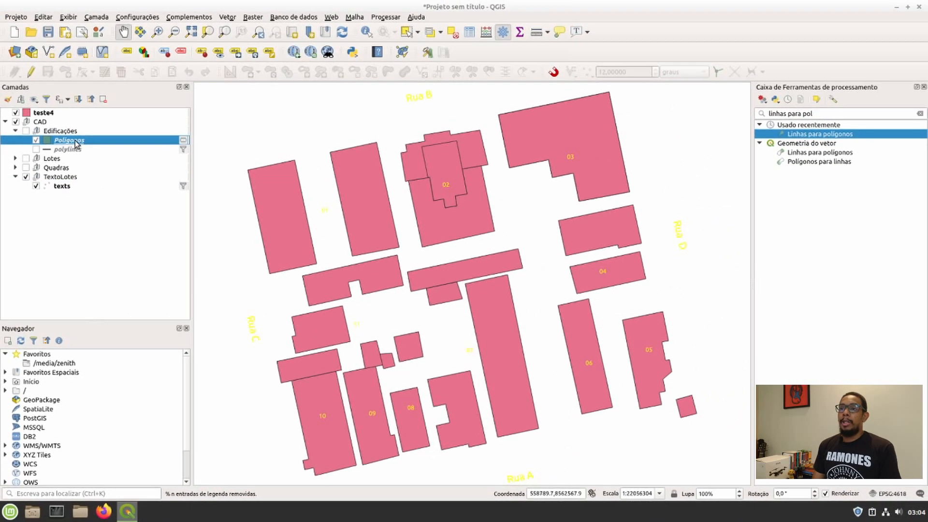
left_click(62, 187)
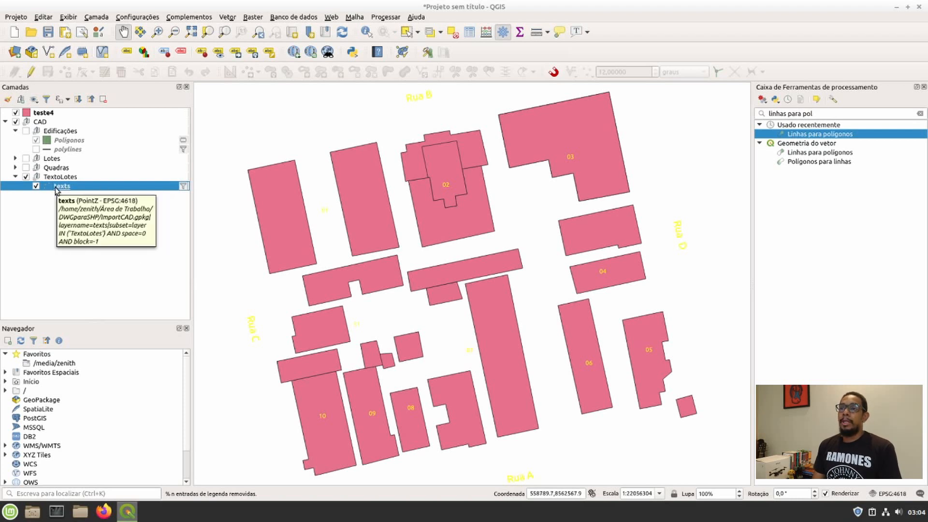
Export the texts layer's features as a shapefile named texto in the DWGparaSHP/shp folder, adding it to the map.
right_click(56, 190)
mouse_move(120, 382)
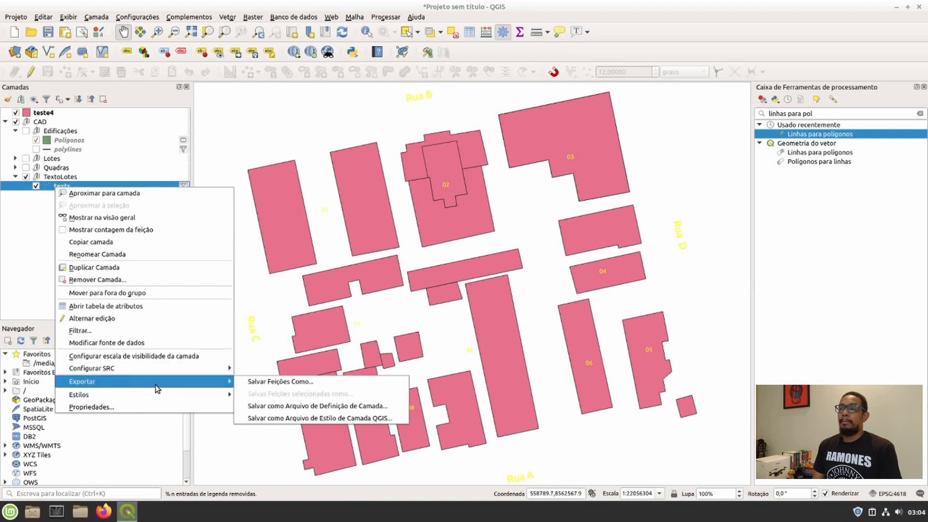
left_click(280, 385)
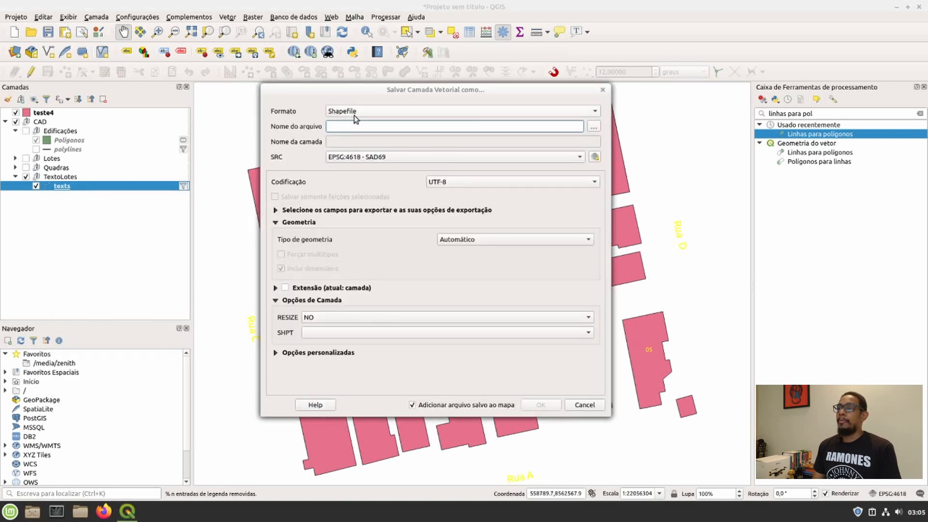
left_click(593, 126)
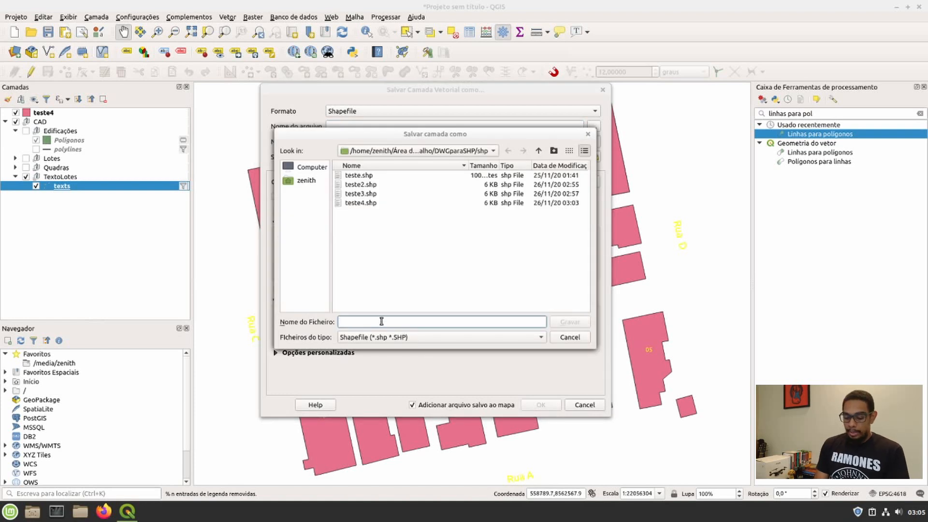
type("anno")
left_click_drag(380, 321, 319, 322)
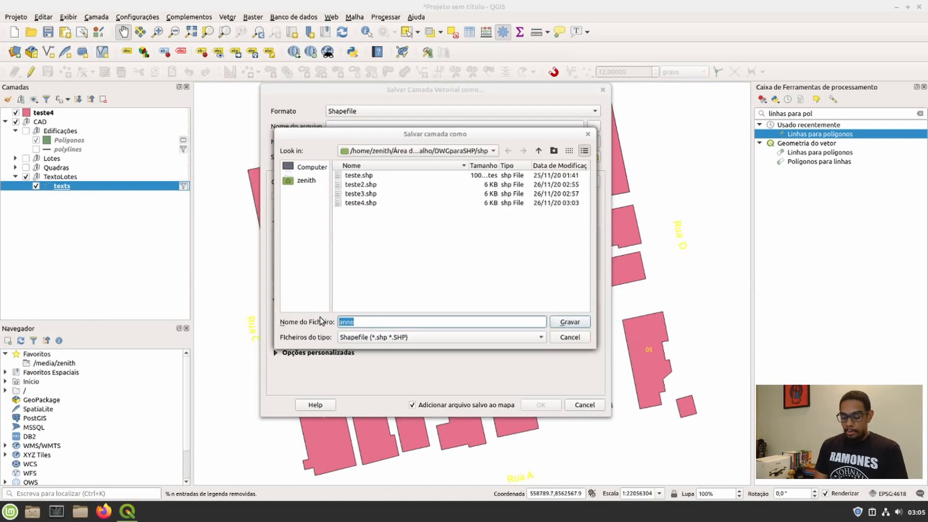
type("texto")
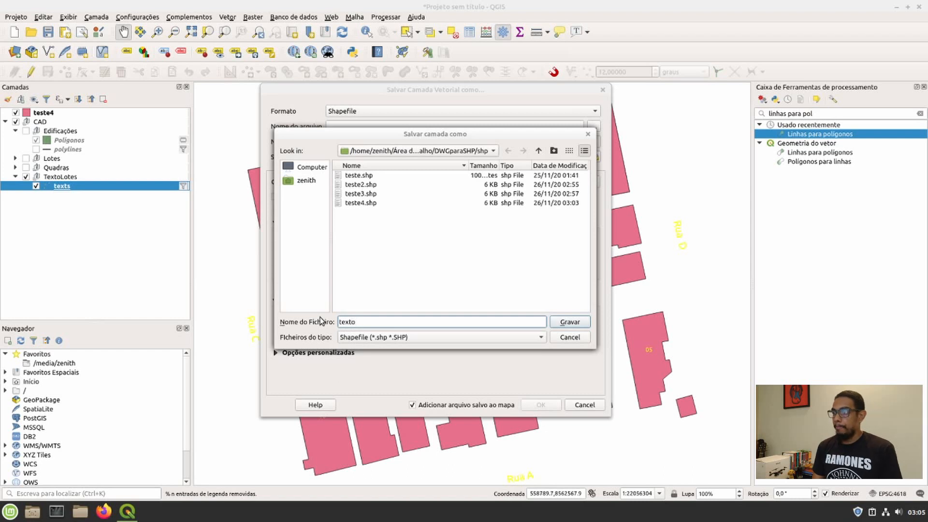
left_click(571, 323)
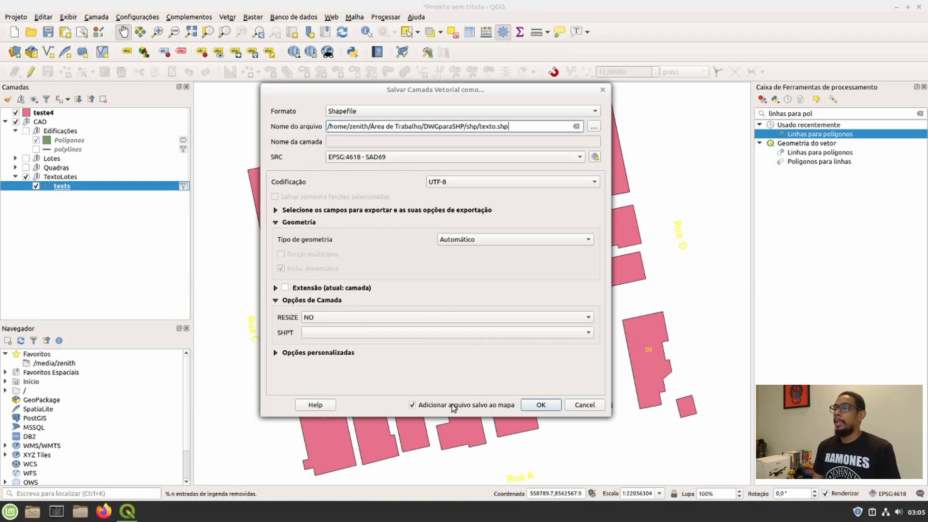
left_click(540, 406)
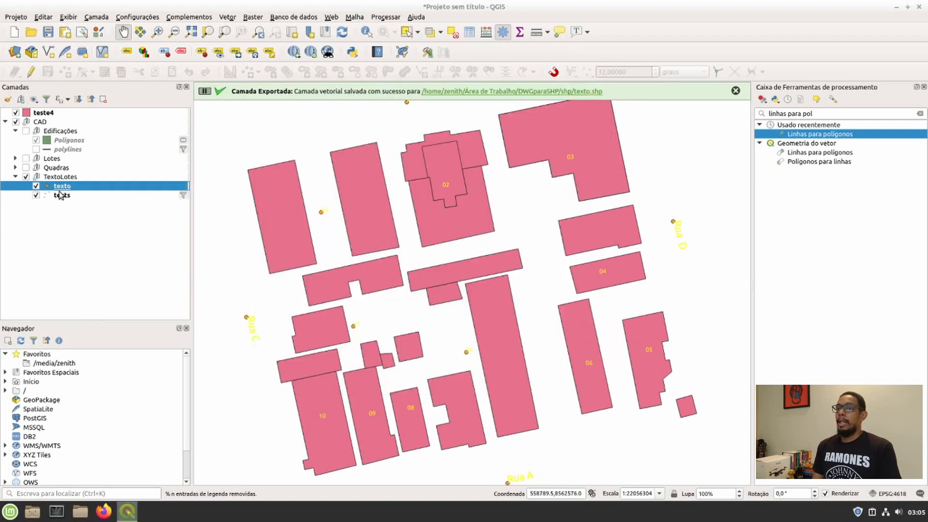
Move the texto layer out of the CAD group to just below teste4 and hide the whole CAD group.
left_click_drag(63, 188, 44, 126)
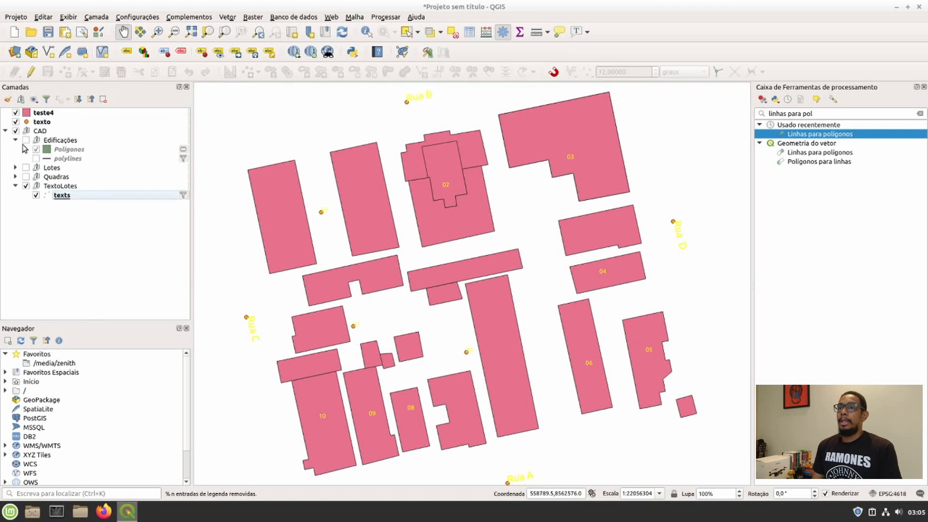
left_click(16, 131)
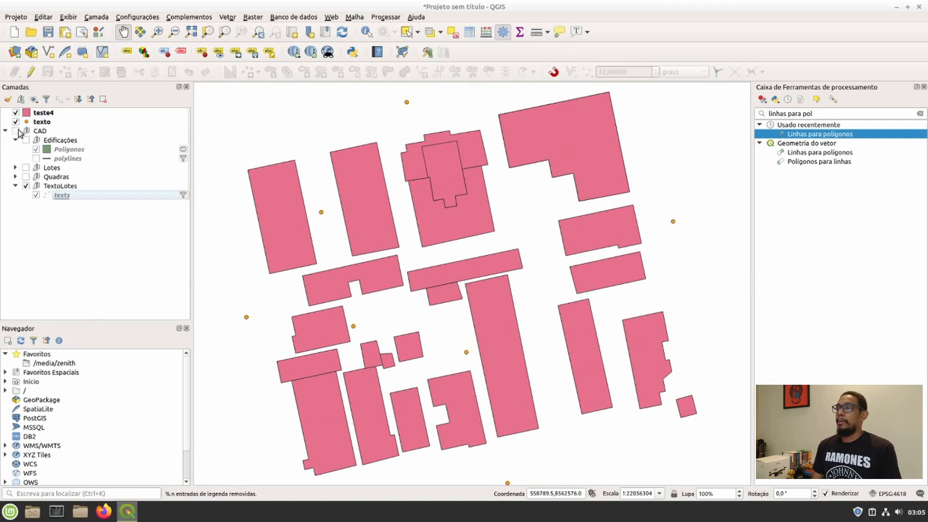
left_click(48, 122)
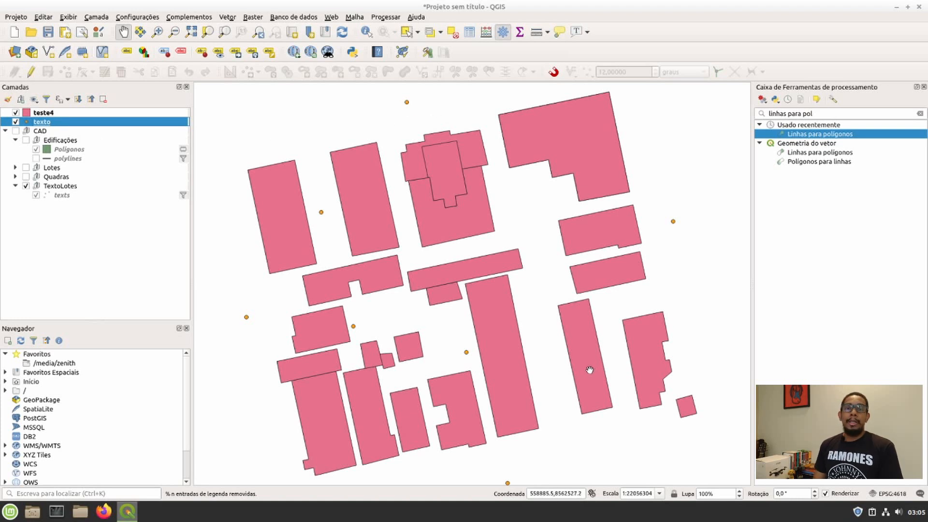
Label the texto layer with simple labels (Rótulos simples) that take their value from the text field.
double_click(45, 122)
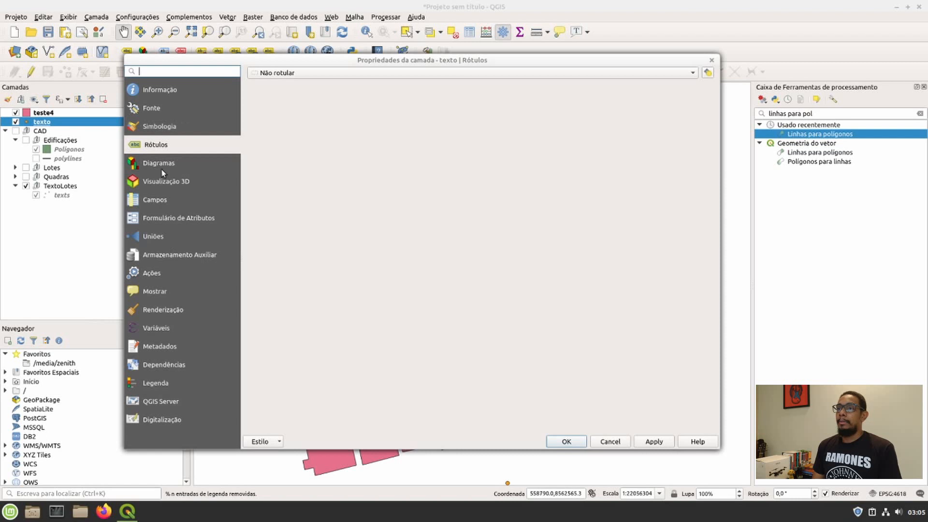
left_click(339, 75)
left_click(285, 85)
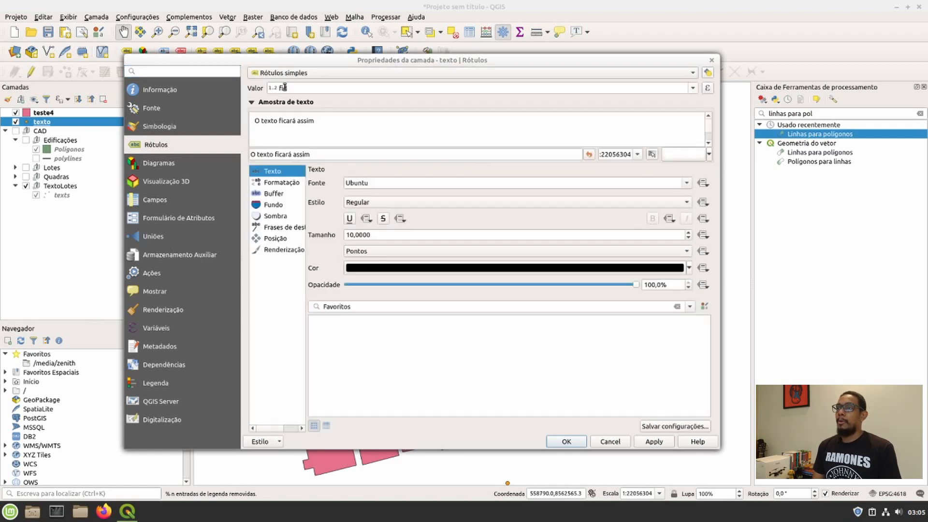
left_click(693, 88)
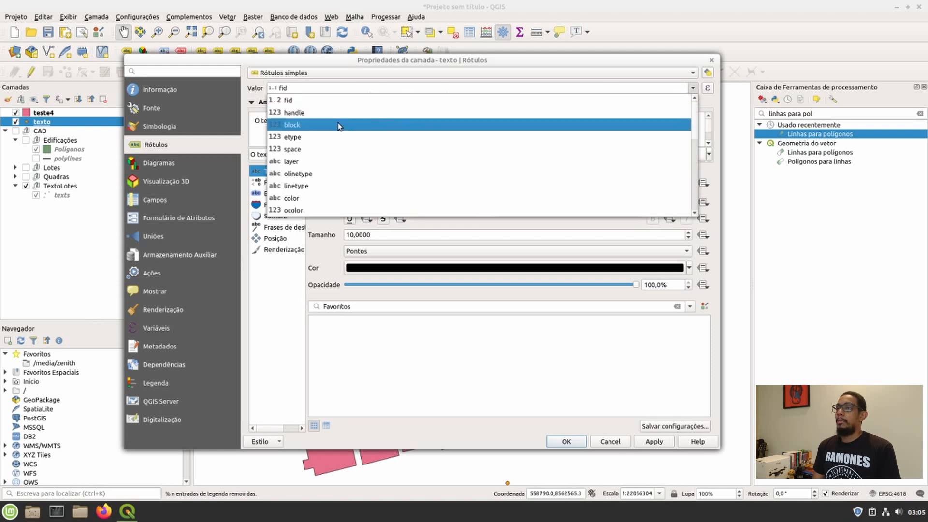
scroll(324, 208, "down", 1)
scroll(324, 208, "down", 6)
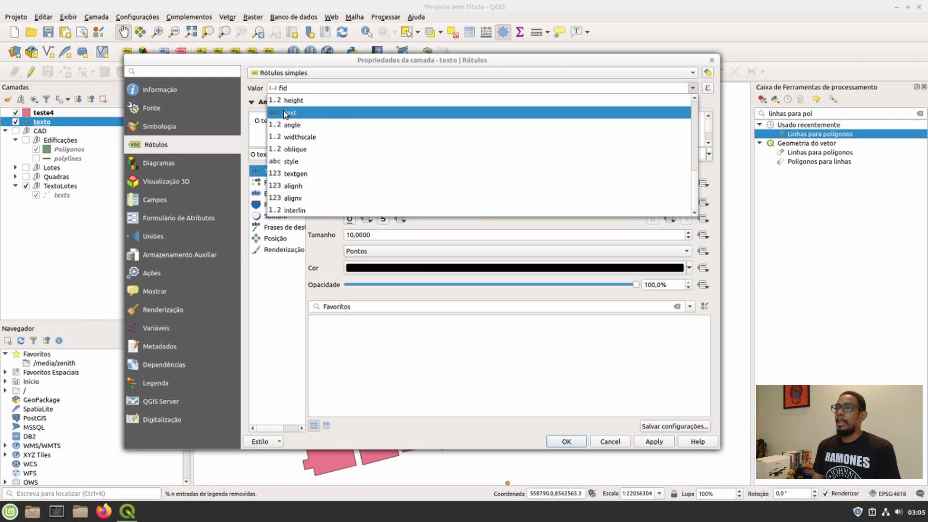
left_click(307, 115)
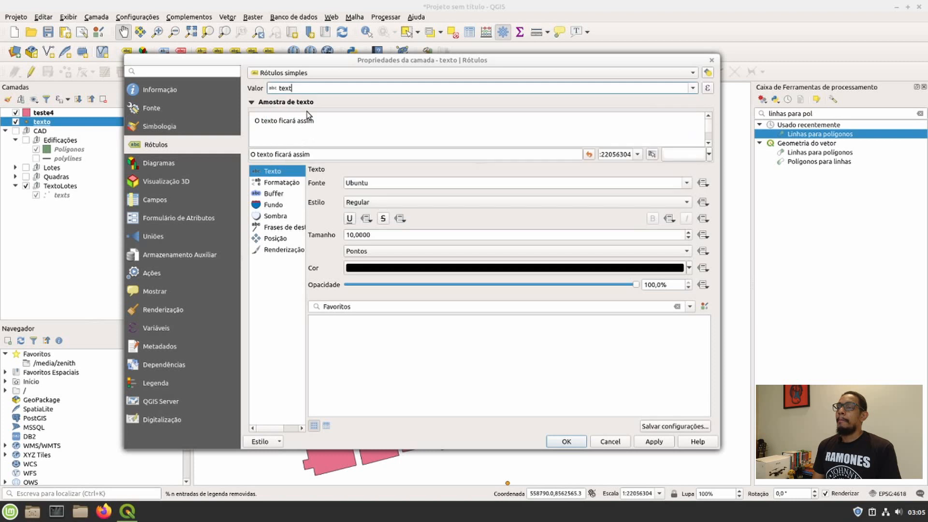
left_click(566, 441)
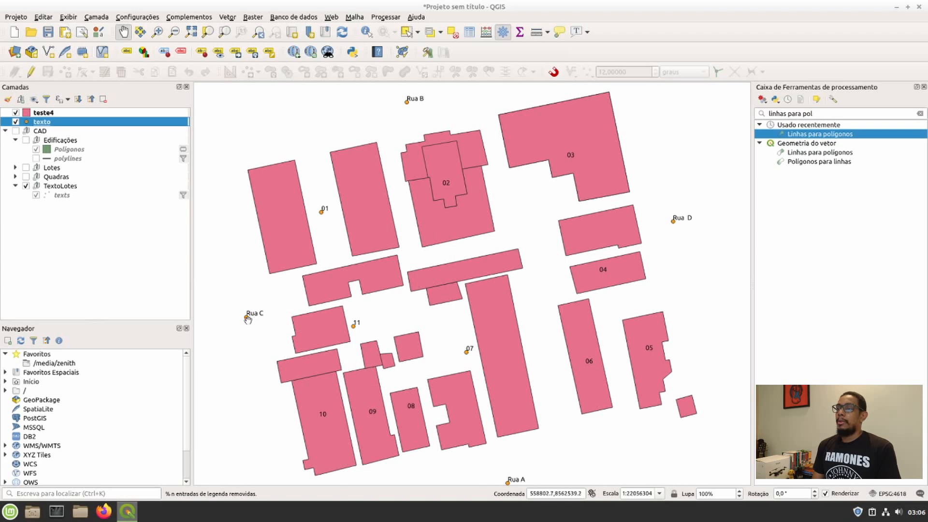
Collapse the Edificações group and show the CAD group on the map with Lotes, Quadras and TextoLotes visible, keeping Edificações hidden.
left_click_drag(441, 119, 450, 114)
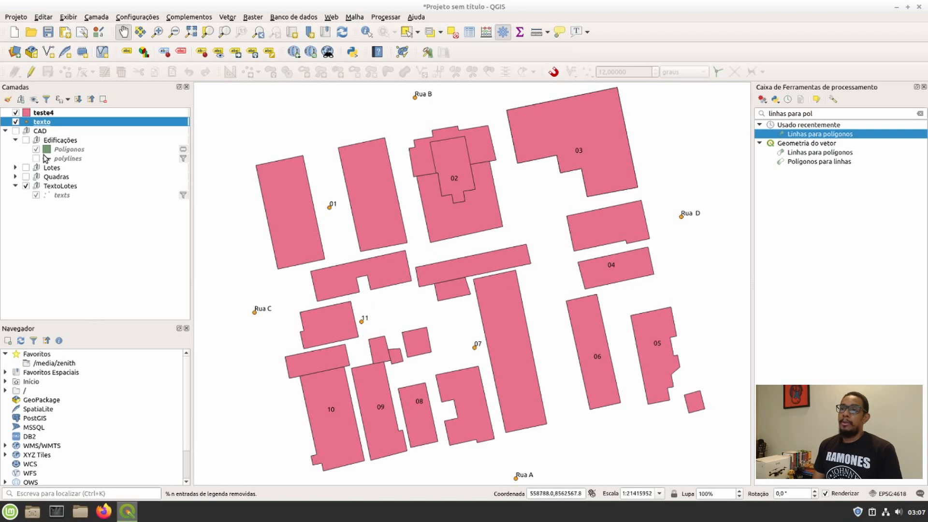
left_click(54, 175)
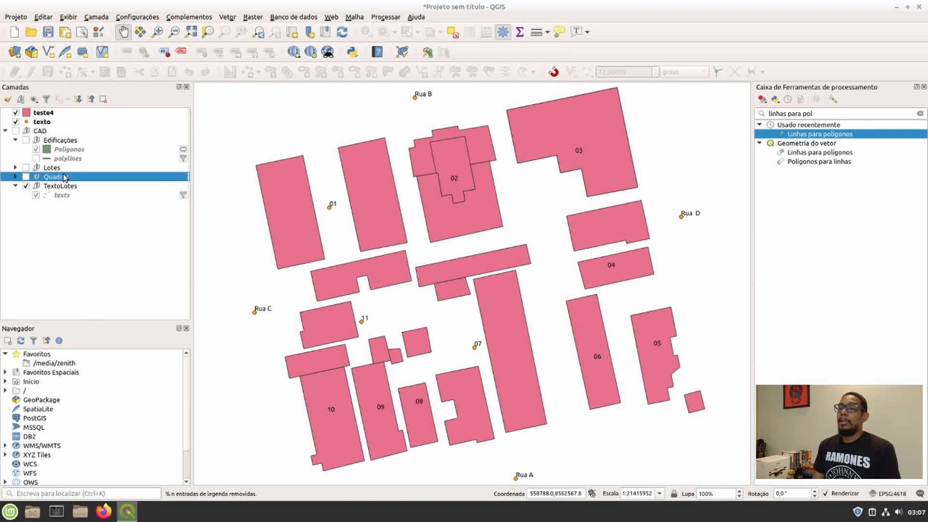
left_click(37, 150)
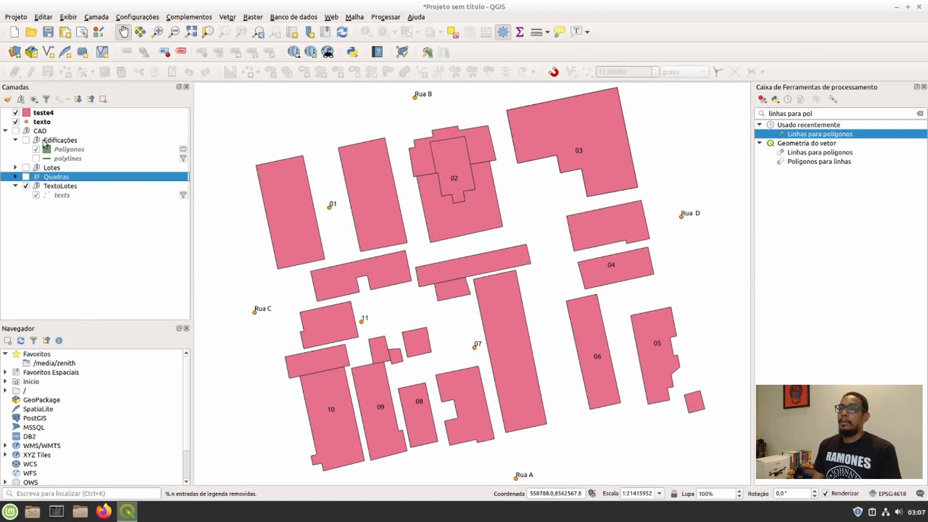
left_click(15, 140)
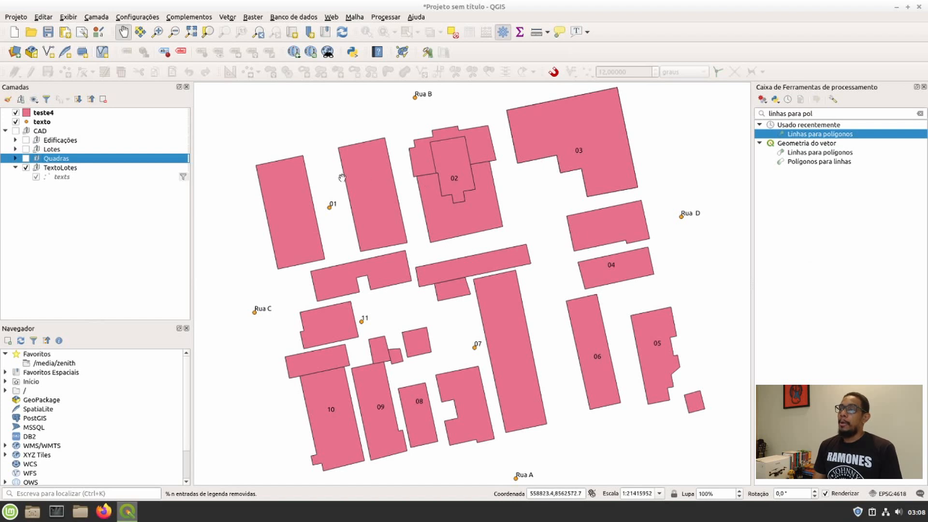
left_click(26, 149)
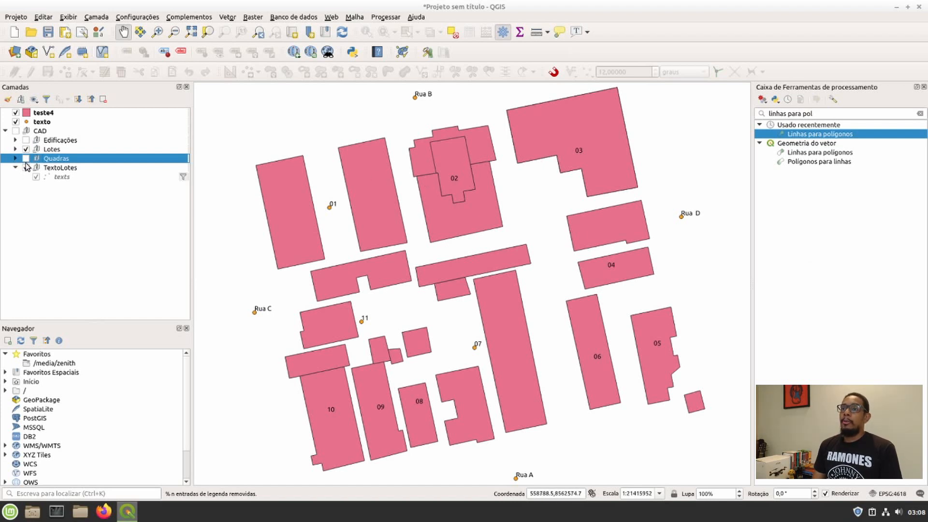
left_click(16, 130)
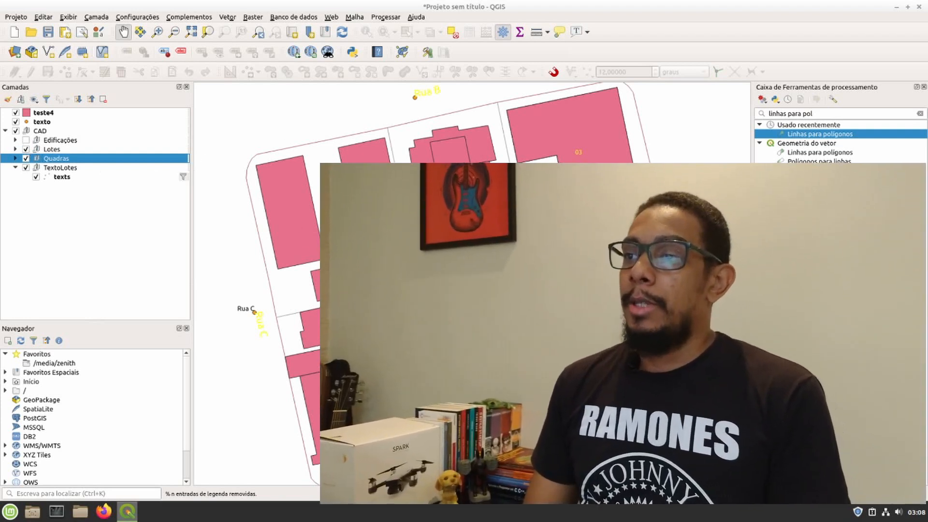